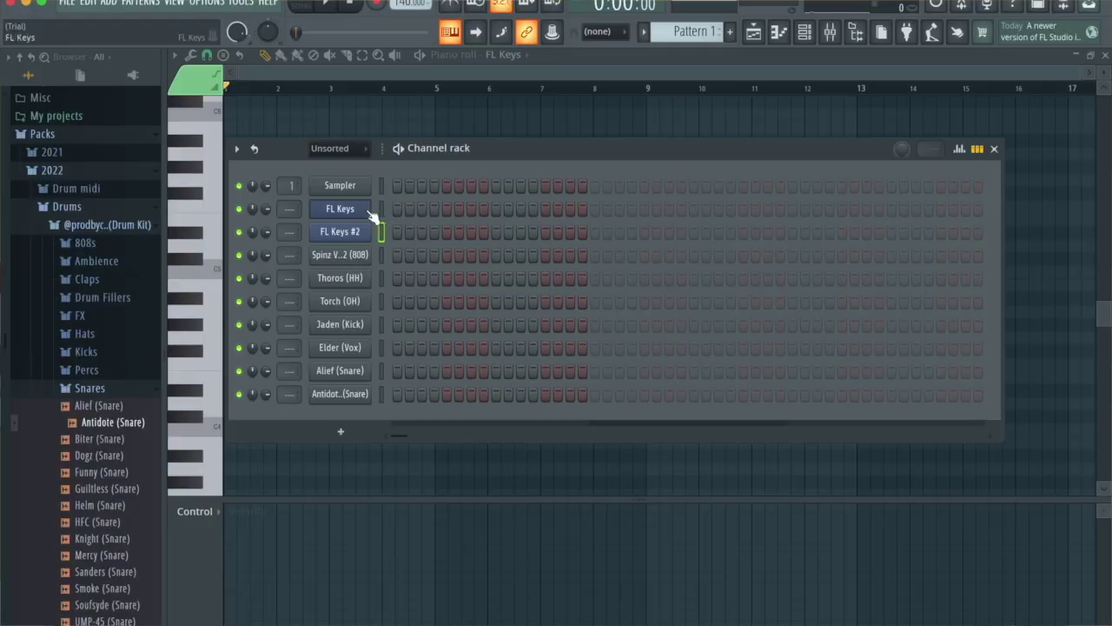
Open the first FL Keys channel's piano roll and set the grid snap to 1/3 beat.
click(779, 39)
click(207, 56)
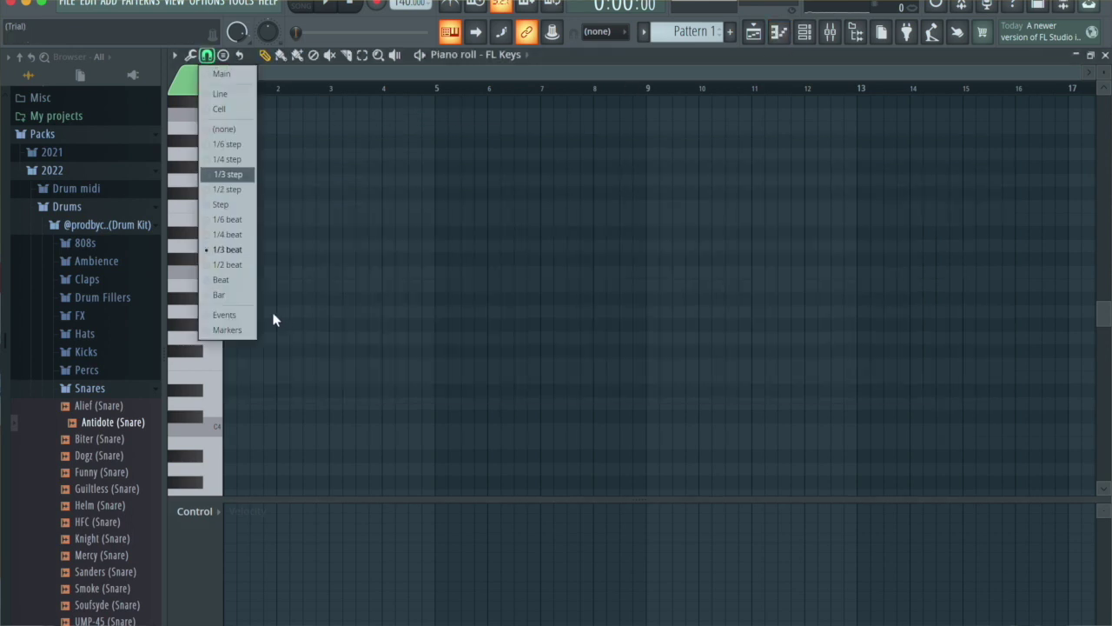
click(225, 236)
click(207, 56)
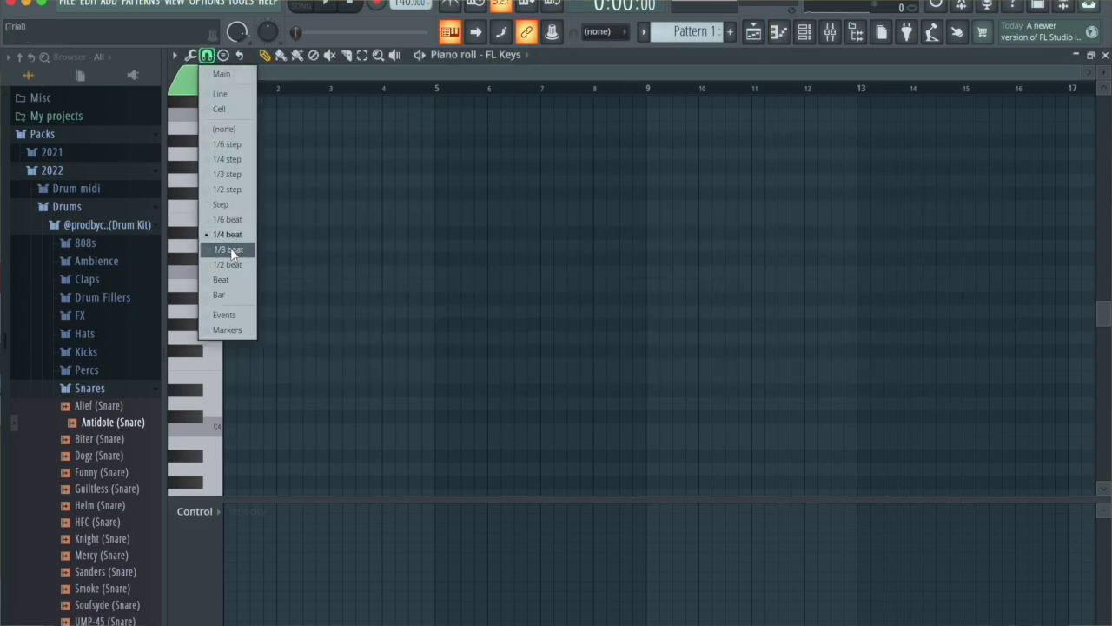
click(230, 250)
Draw a six-note arpeggio from the start of bar 1 with 1/3-beat notes A4, C5, E5, A5, E5 and B4.
scroll(252, 280, up, 5)
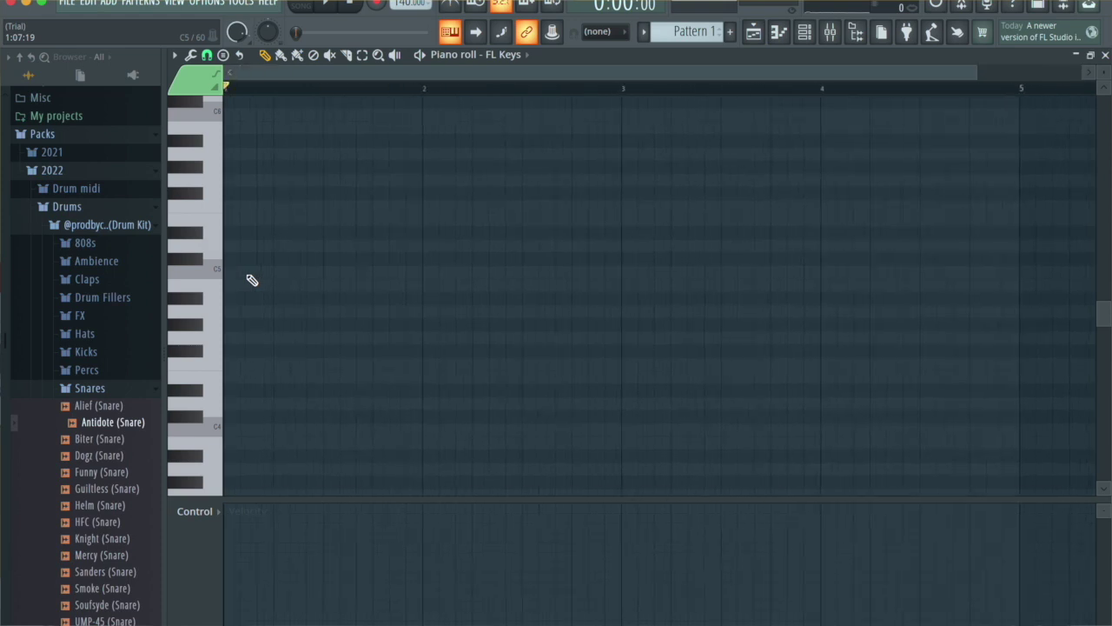
scroll(268, 273, up, 2)
scroll(267, 274, up, 1)
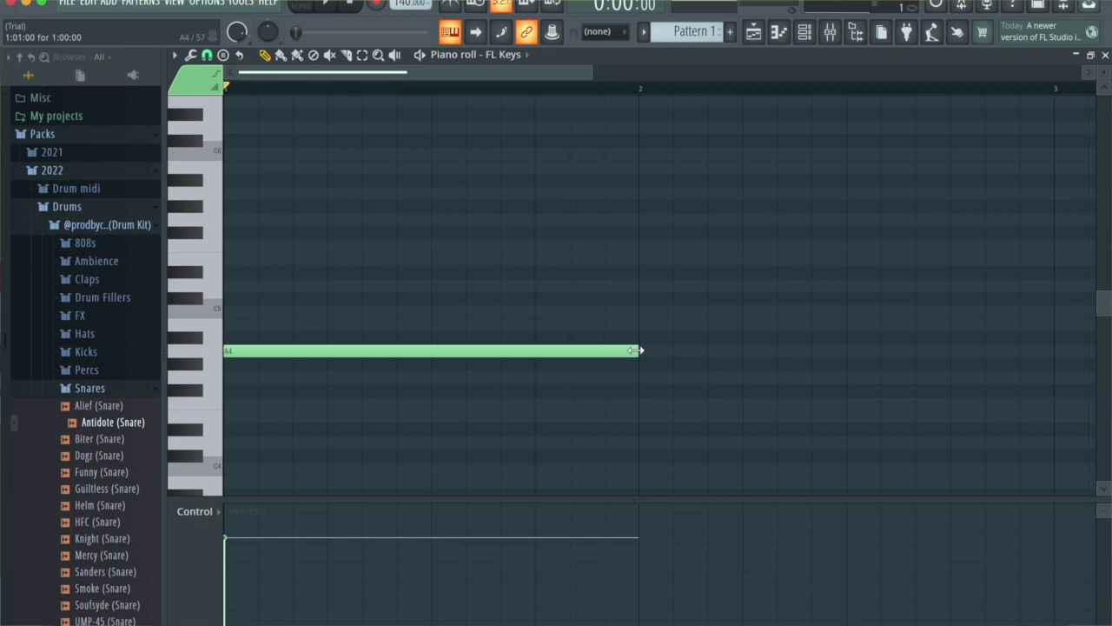
drag(596, 361, 259, 361)
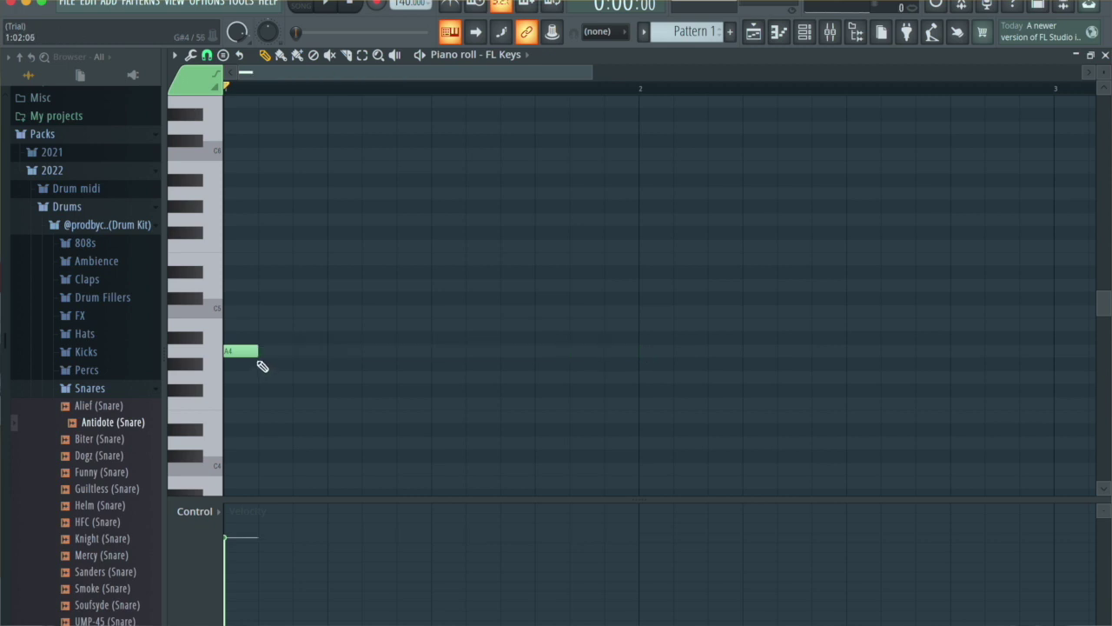
click(246, 312)
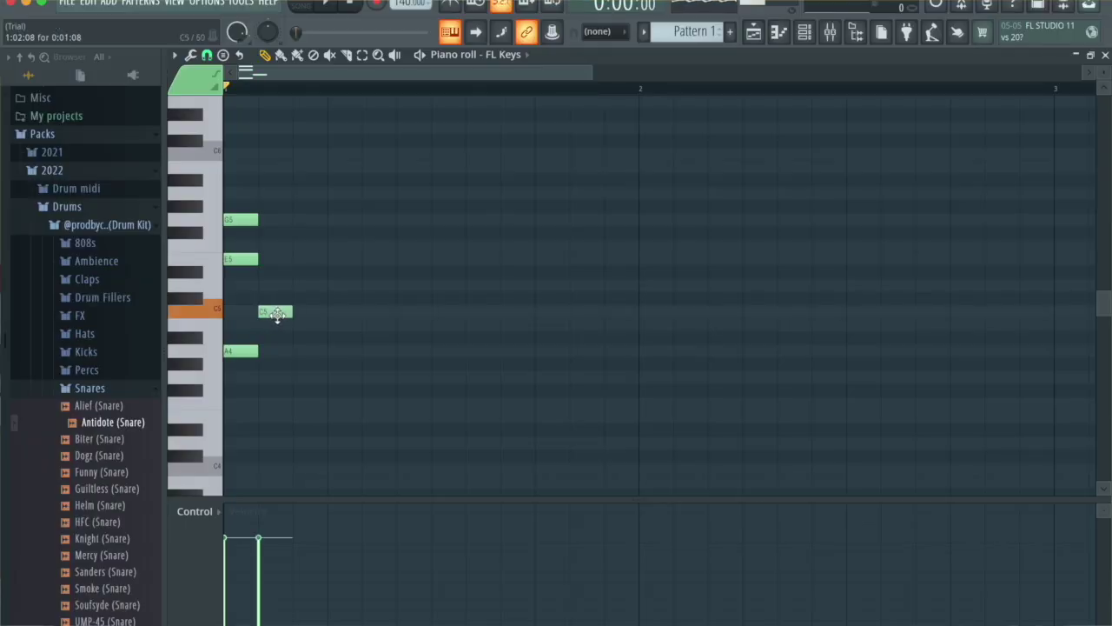
drag(253, 259, 322, 258)
drag(229, 219, 374, 229)
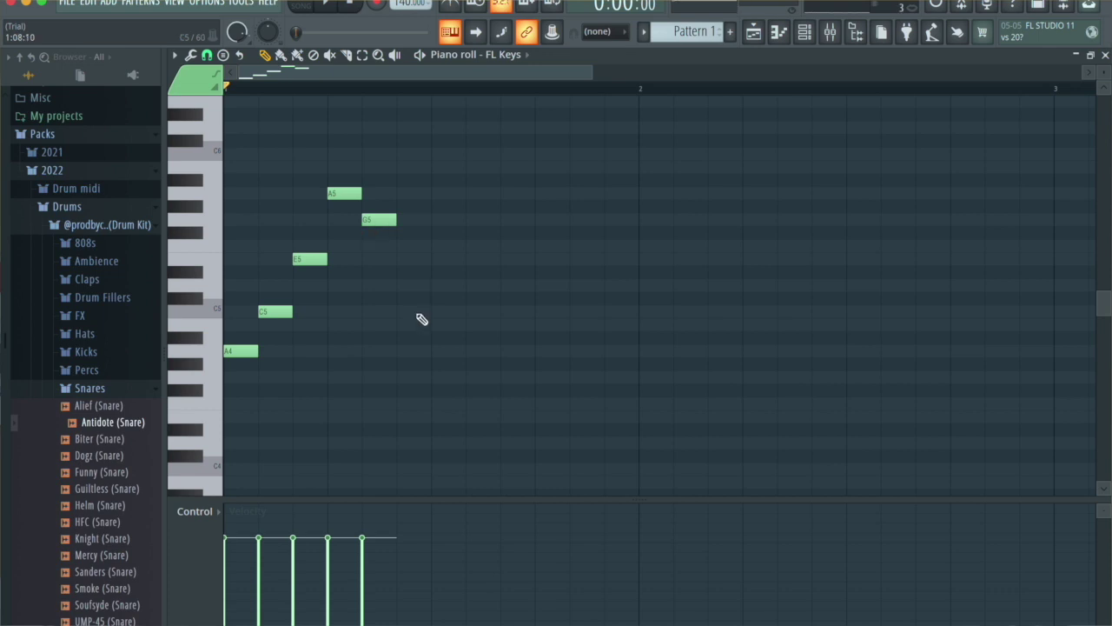
drag(416, 323, 417, 329)
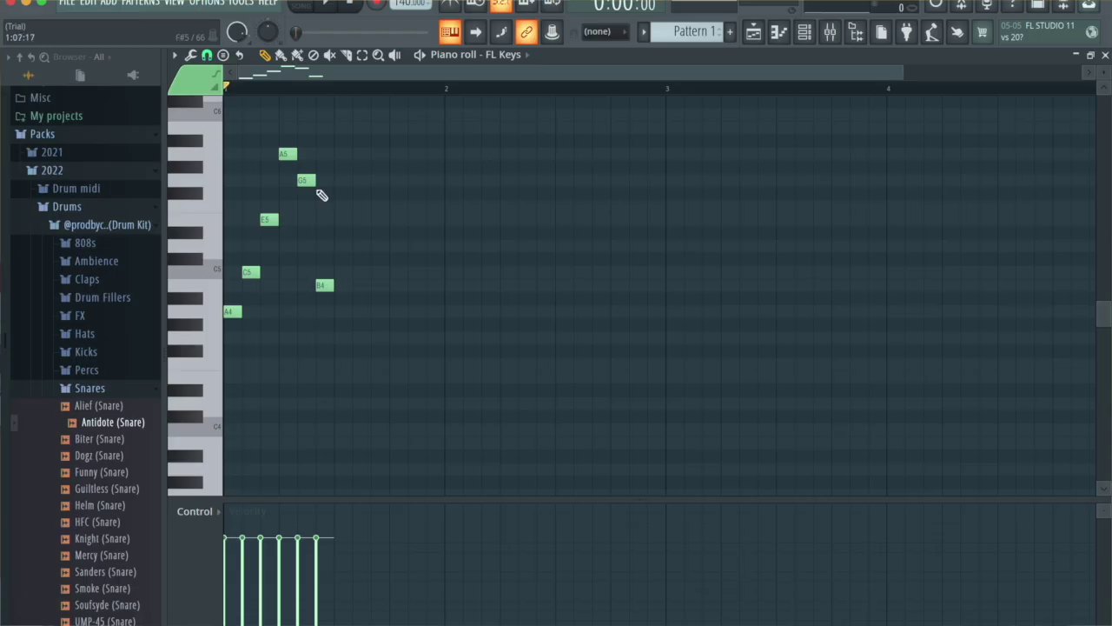
drag(309, 202, 307, 228)
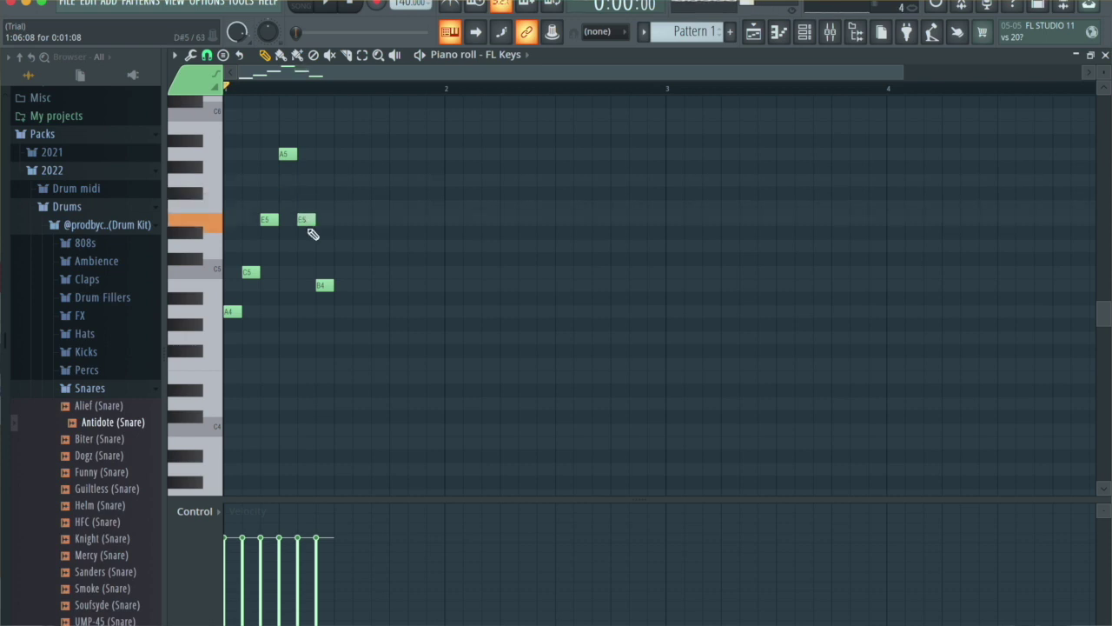
Duplicate the arpeggio end to end until it fills four bars and play it back.
scroll(228, 241, down, 5)
key(super+b)
key(super+b)
key(super+b)
key(super+b)
key(super+b)
key(super+b)
key(super+b)
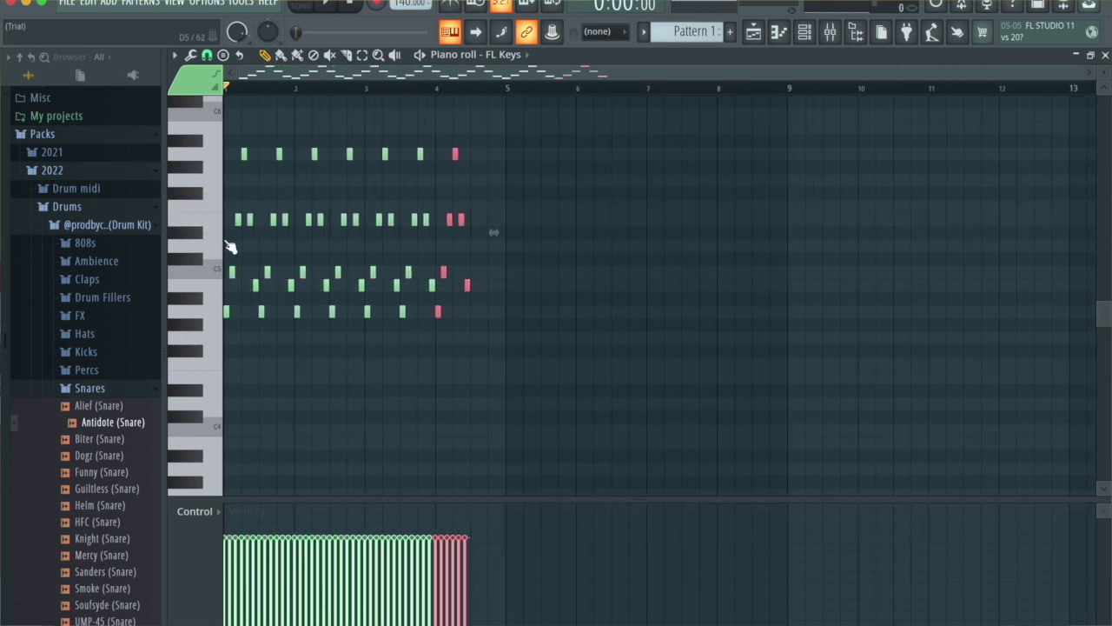
scroll(551, 382, up, 1)
right_click(551, 382)
key(space)
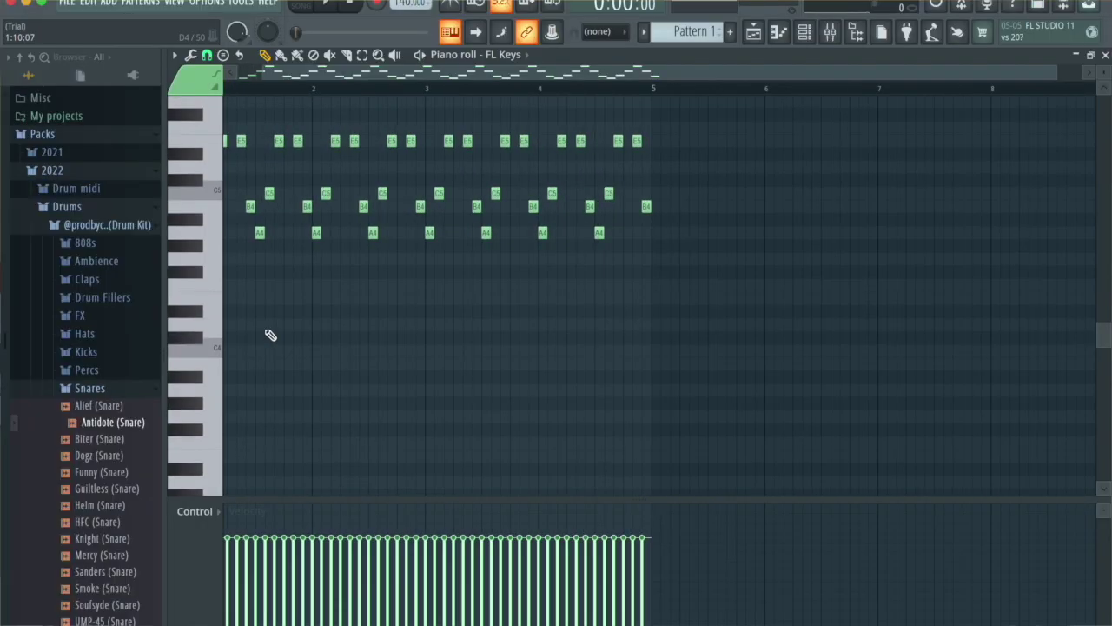
Add sustained A3 and E4 notes beneath the arpeggio, starting at bar 1 and lasting two bars.
scroll(270, 335, down, 1)
scroll(270, 336, left, 1)
scroll(270, 336, up, 5)
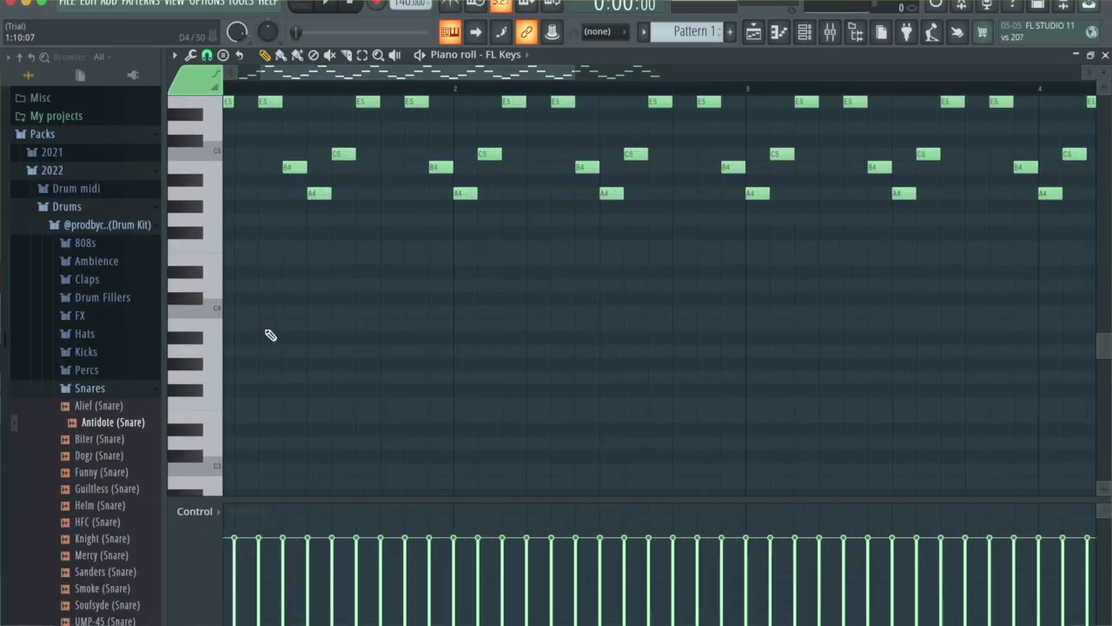
scroll(270, 335, left, 2)
drag(264, 351, 174, 350)
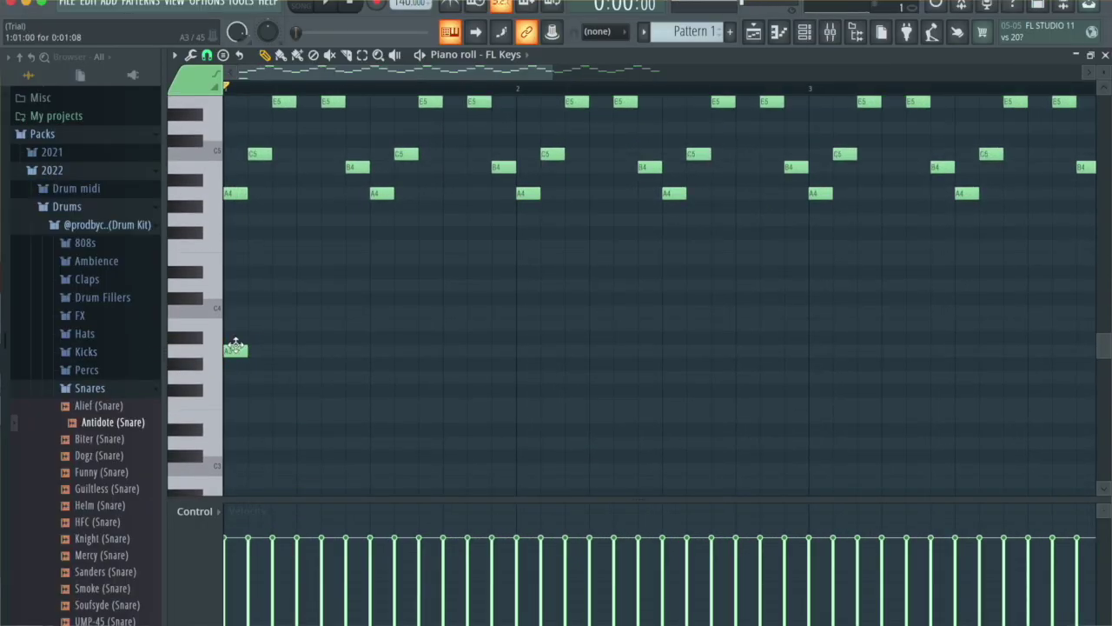
drag(356, 346, 516, 351)
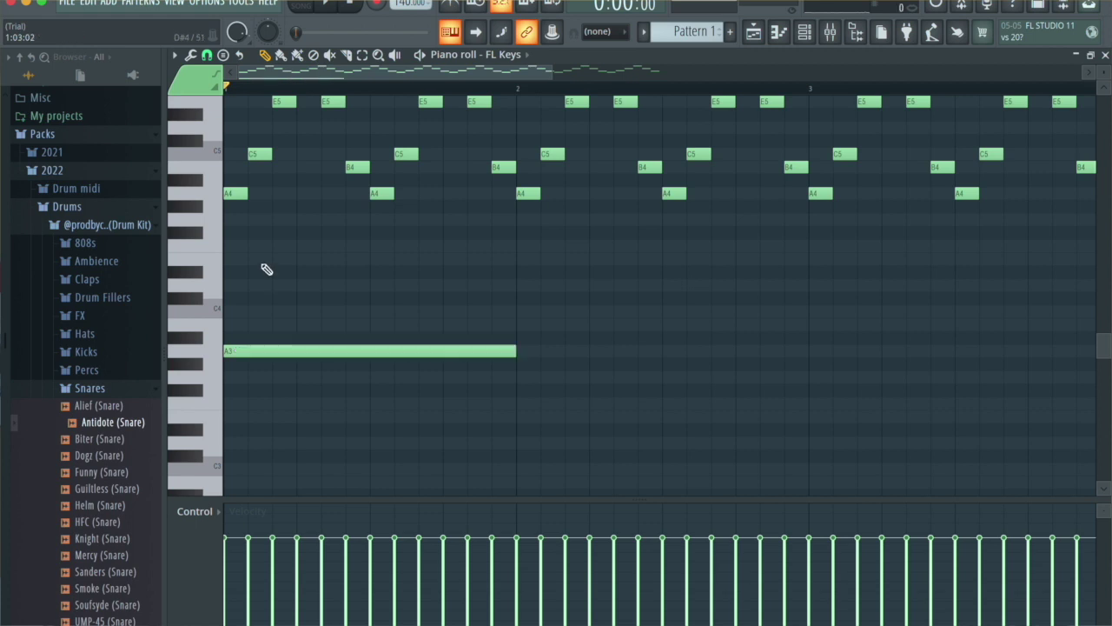
drag(267, 258, 128, 263)
key(ctrl+a)
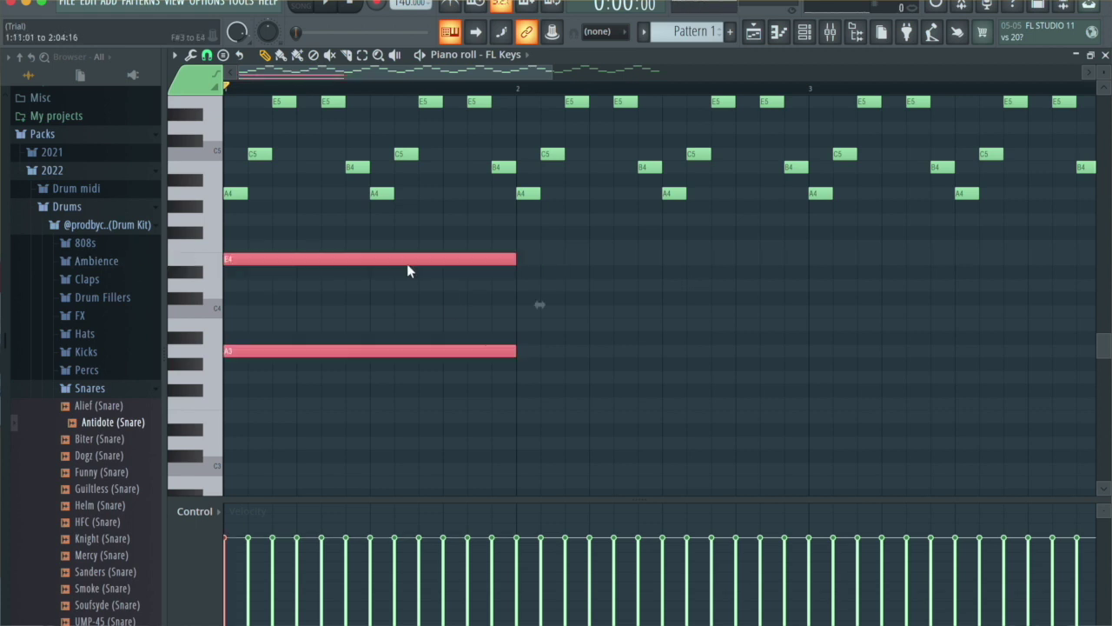
drag(520, 259, 786, 269)
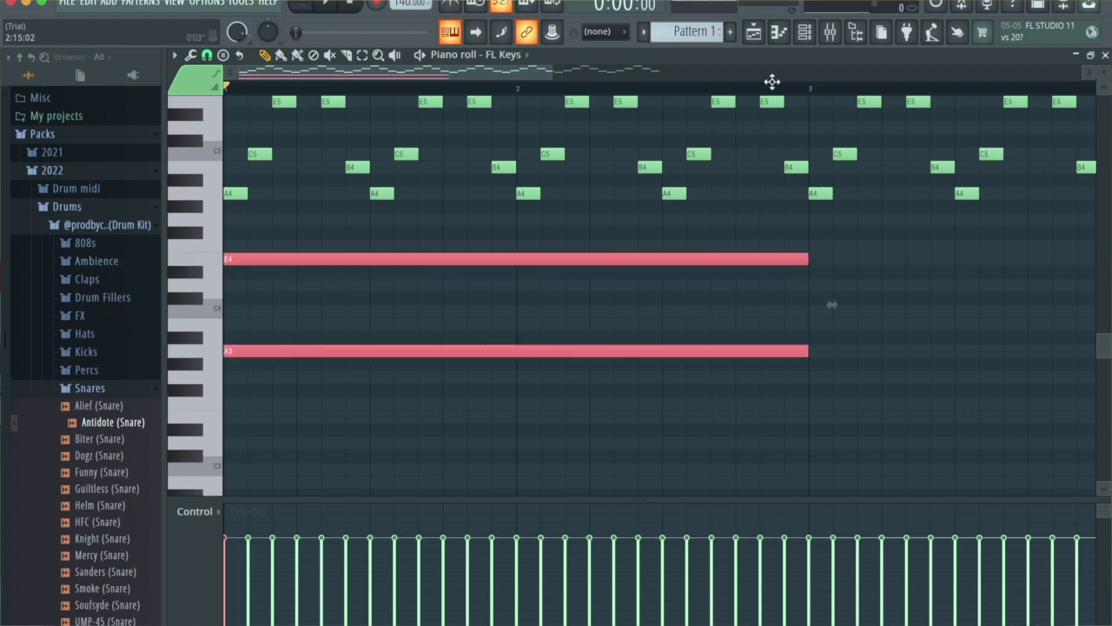
Duplicate the sustained pair to bar 3, shorten the copy to one bar and lower it to F3 and C4.
scroll(830, 307, down, 3)
key(ctrl+b)
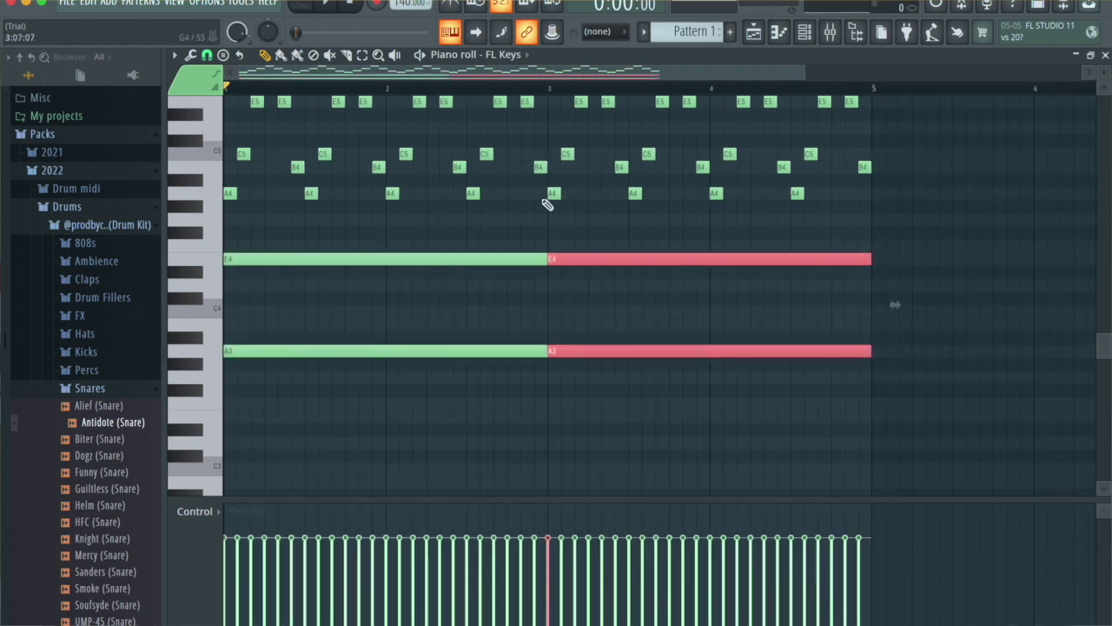
drag(861, 258, 692, 290)
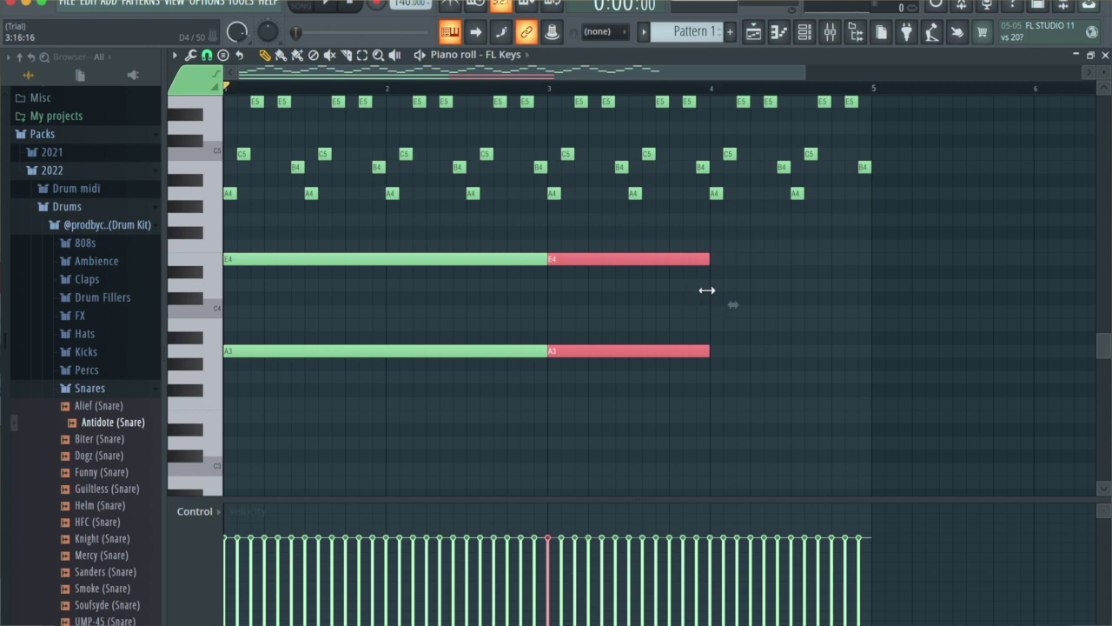
key(shift+Down)
key(shift+Down)
key(shift+Down)
key(shift+Down)
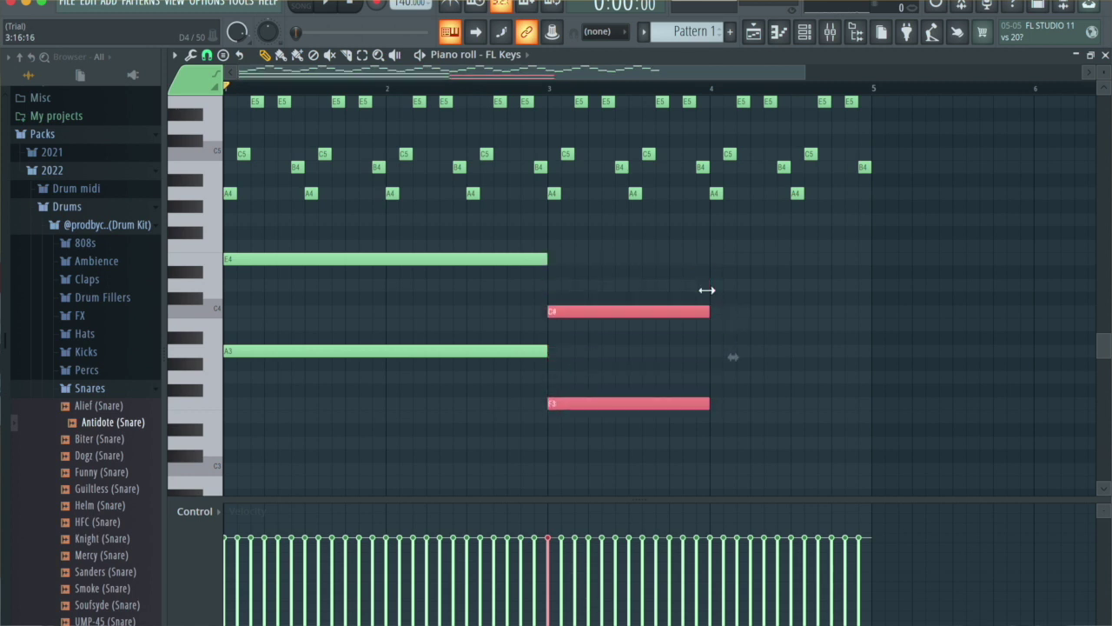
Duplicate the F3 and C4 pair into bar 4, lower the copy by three semitones and play the pattern.
key(ctrl+b)
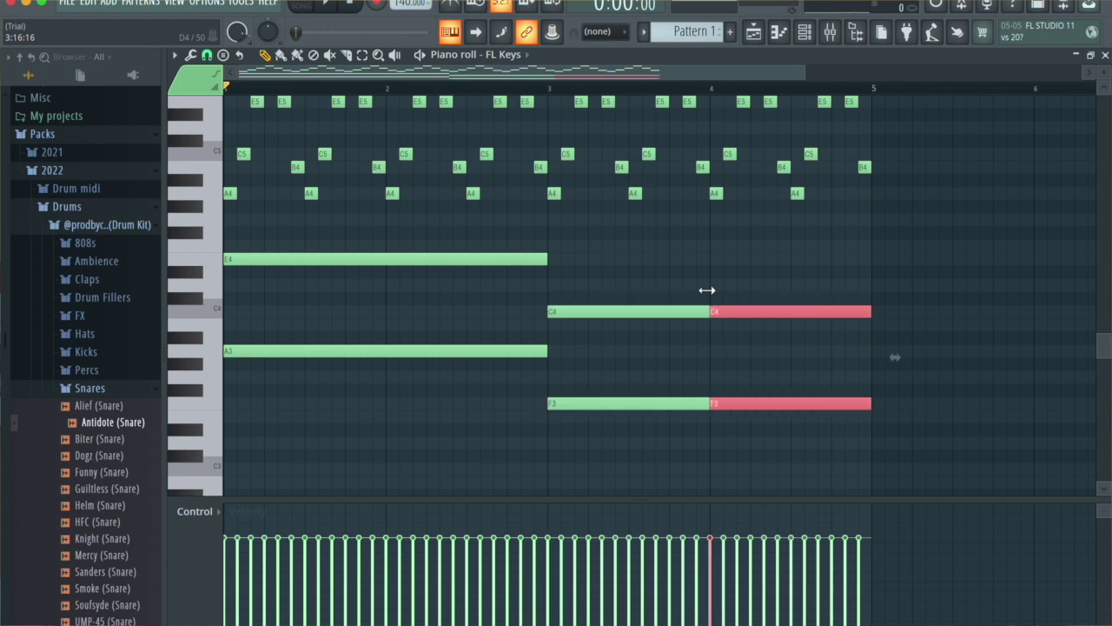
key(shift+Down)
key(shift+Down)
key(shift+Down)
scroll(712, 295, down, 4)
scroll(713, 296, up, 1)
key(space)
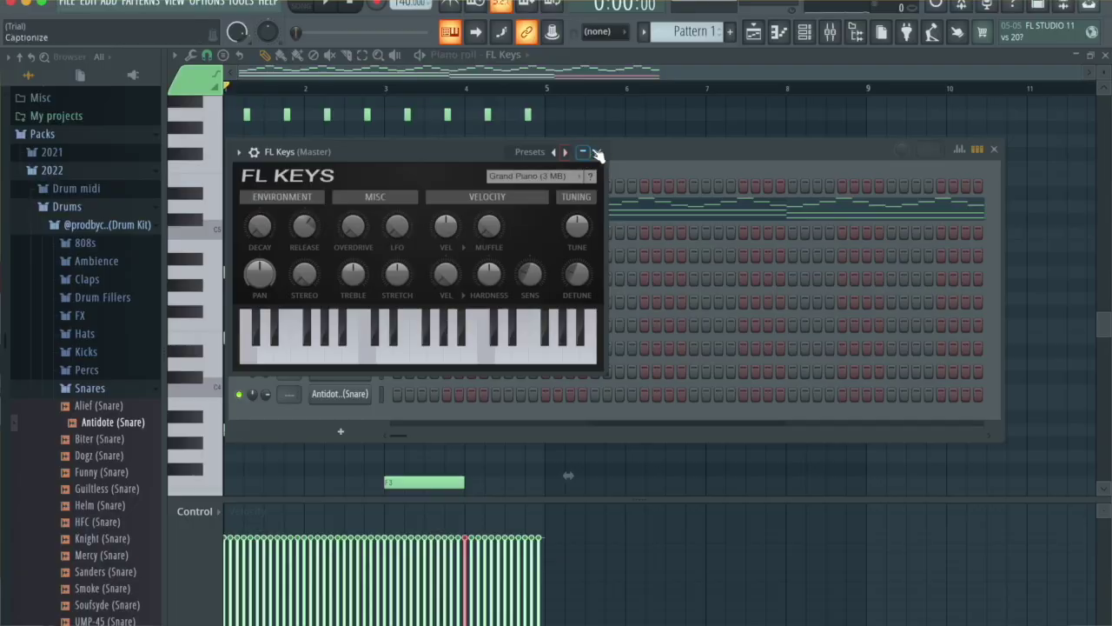
Load the Dark Piano preset on the first FL Keys channel and close its plugin window.
click(597, 153)
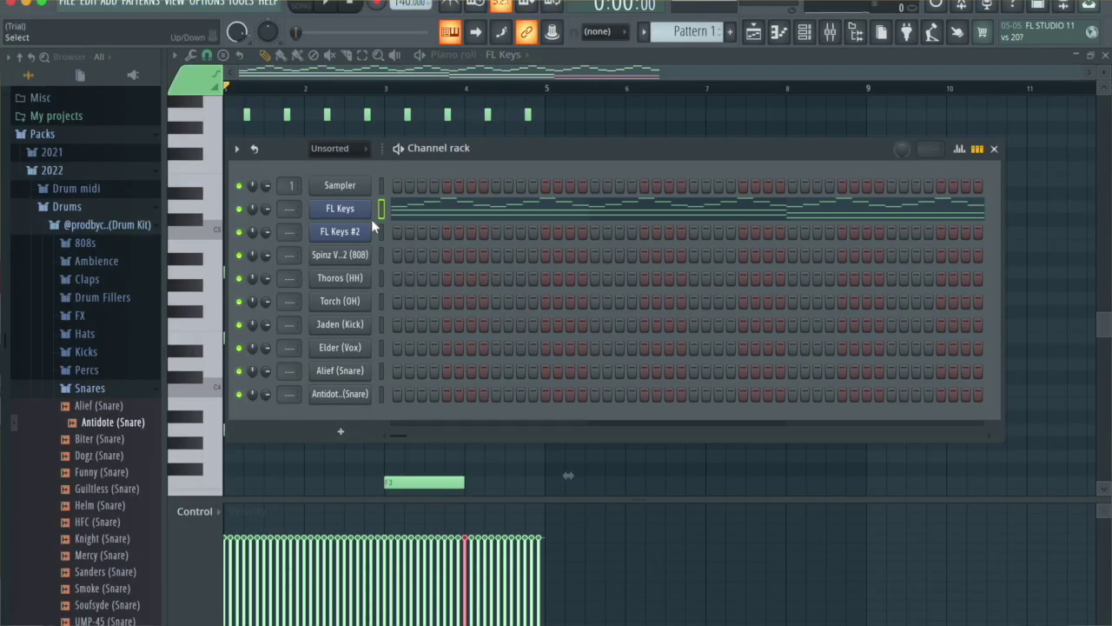
click(360, 210)
click(585, 151)
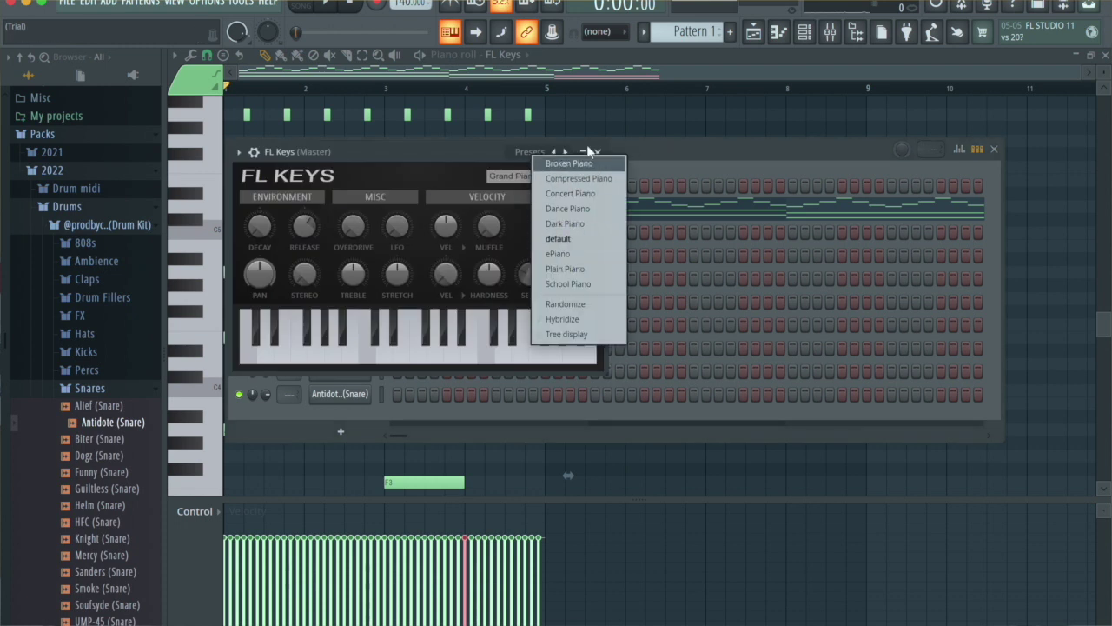
click(575, 223)
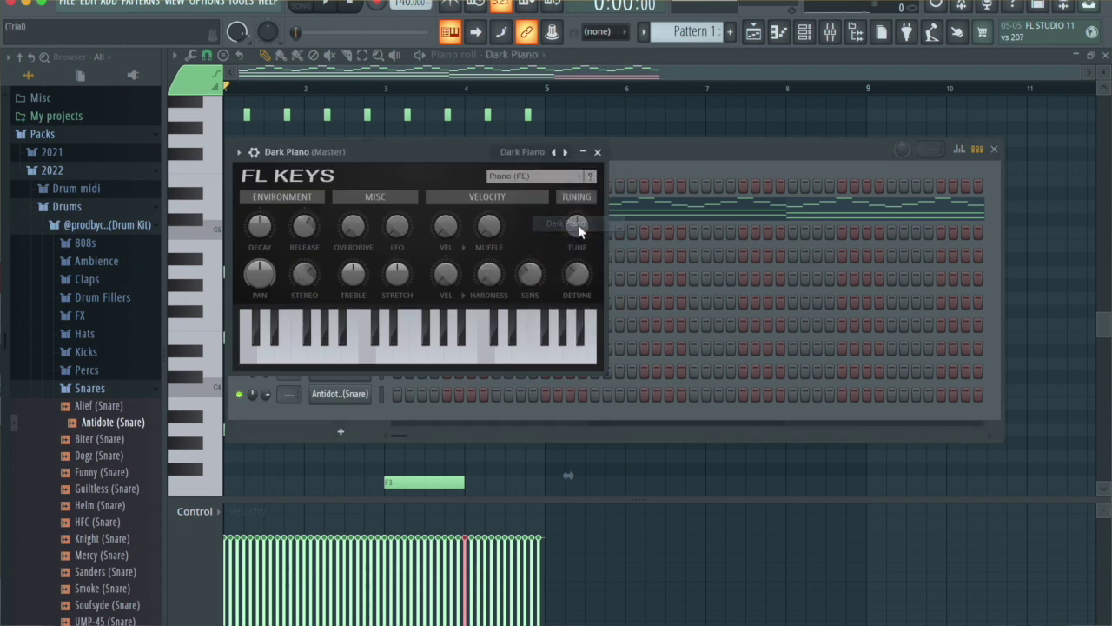
click(597, 152)
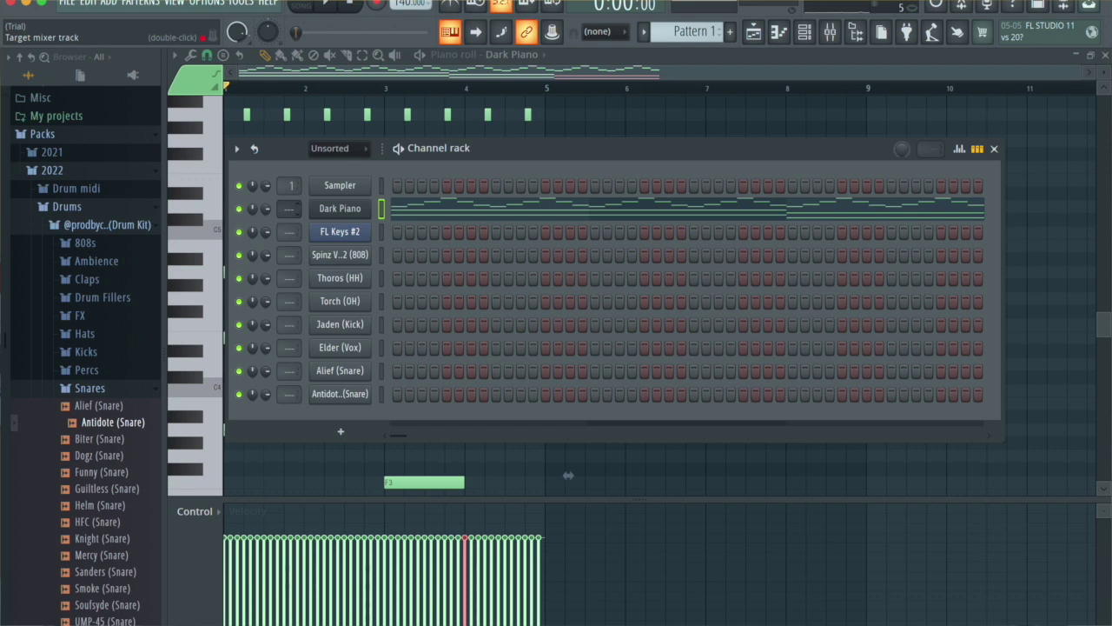
Load Fruity Parametric EQ 2 on mixer Insert 2 and cut the lows below about 120 Hz and the highs above about 10 kHz.
click(830, 31)
click(830, 31)
click(830, 31)
click(969, 103)
mouse_move(968, 124)
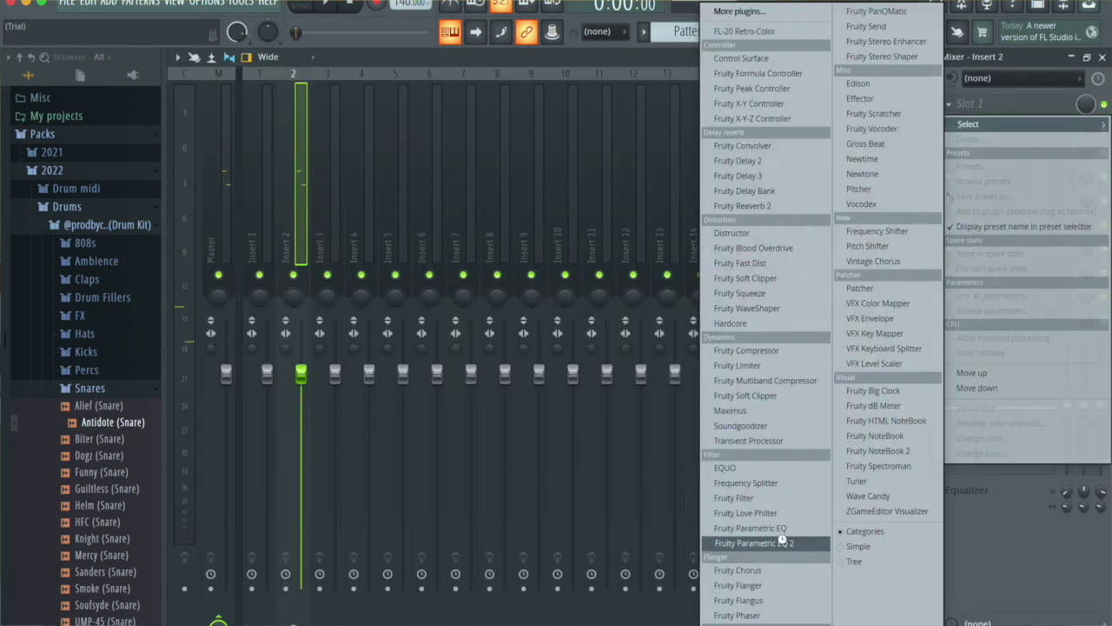
click(782, 540)
drag(363, 344, 408, 435)
drag(619, 358, 655, 433)
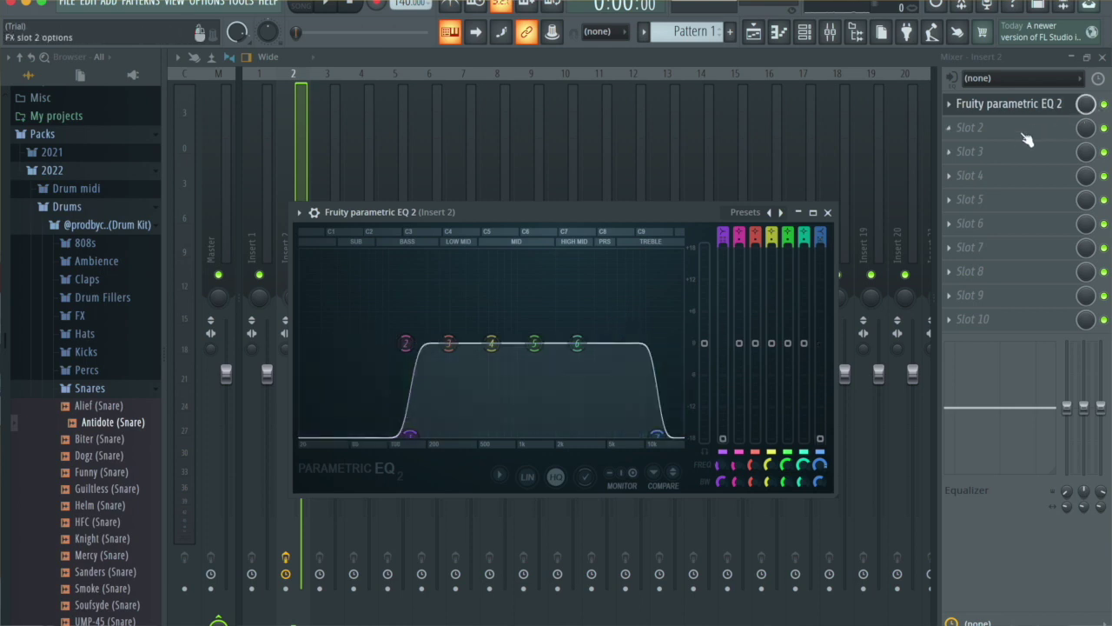
Add Fruity Reeverb 2 to slot 2 of Insert 2 with the wet level at 70%, closing its window.
click(1023, 131)
mouse_move(999, 148)
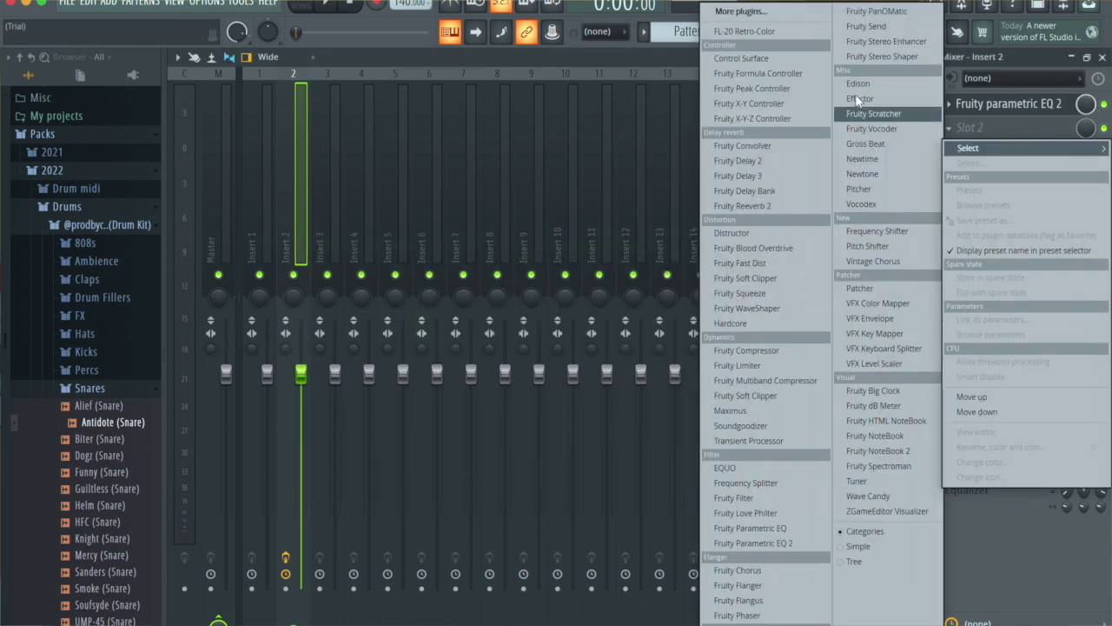
click(755, 205)
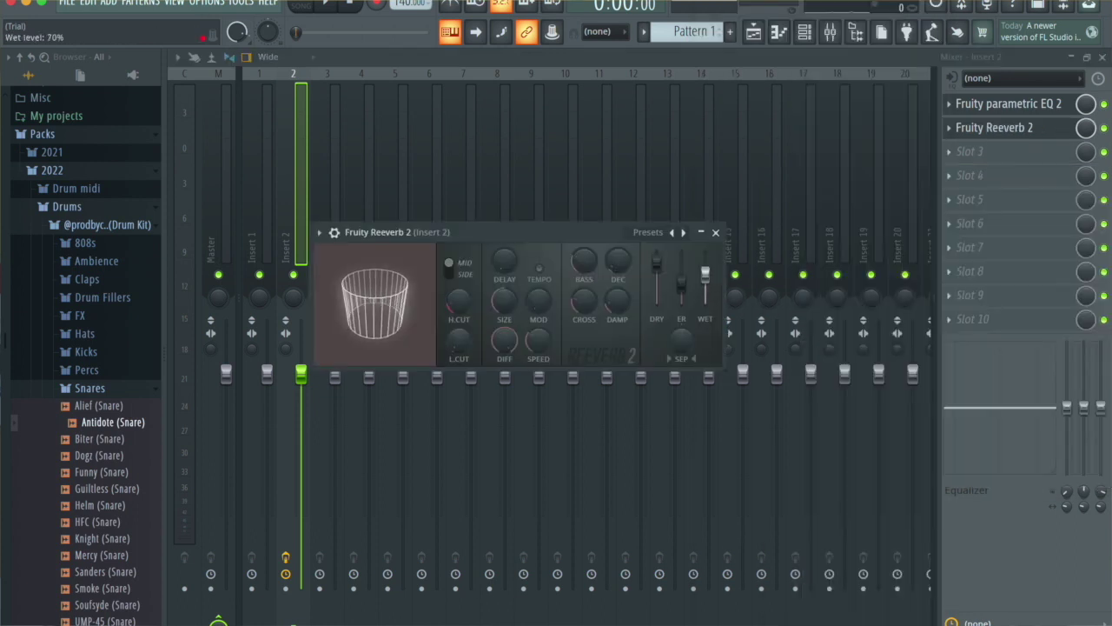
click(715, 232)
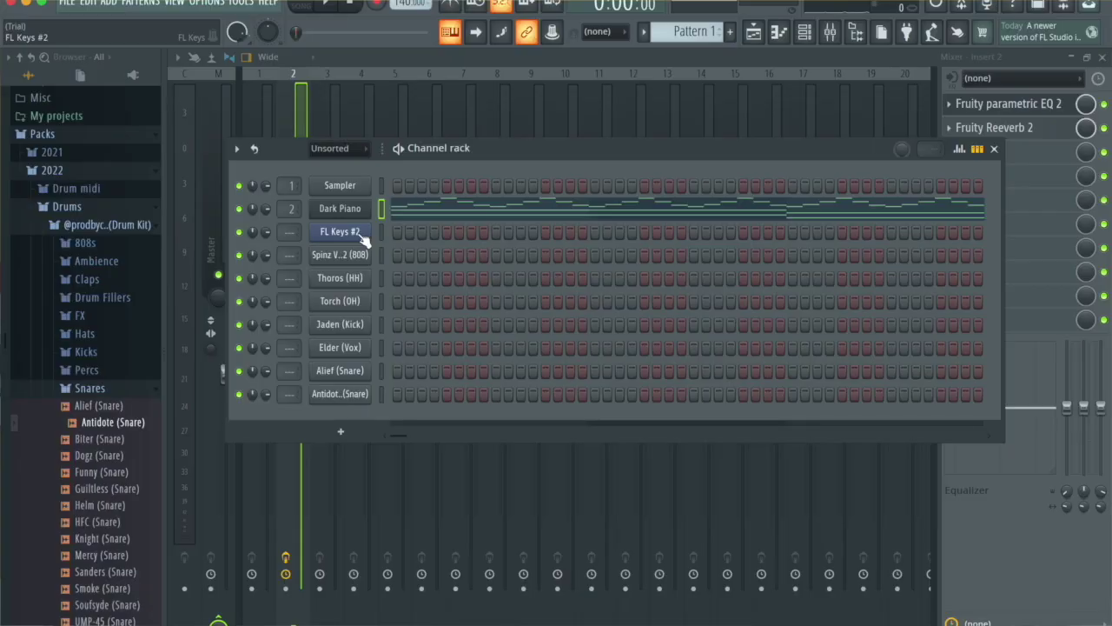
Load the Dark Piano preset on the FL Keys #2 channel.
click(358, 235)
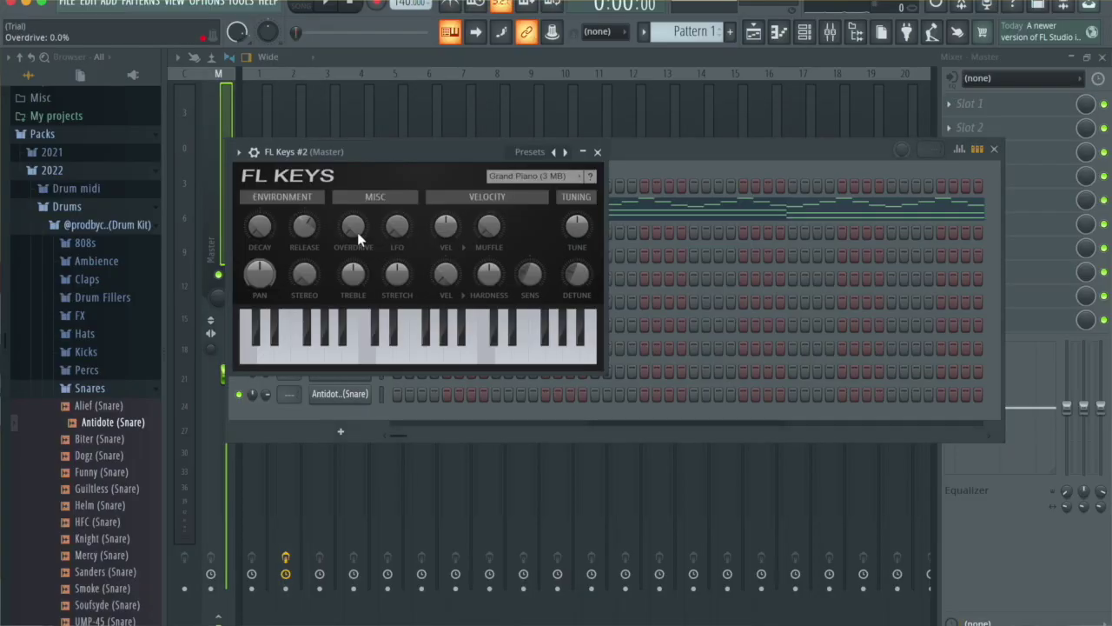
click(536, 157)
click(560, 209)
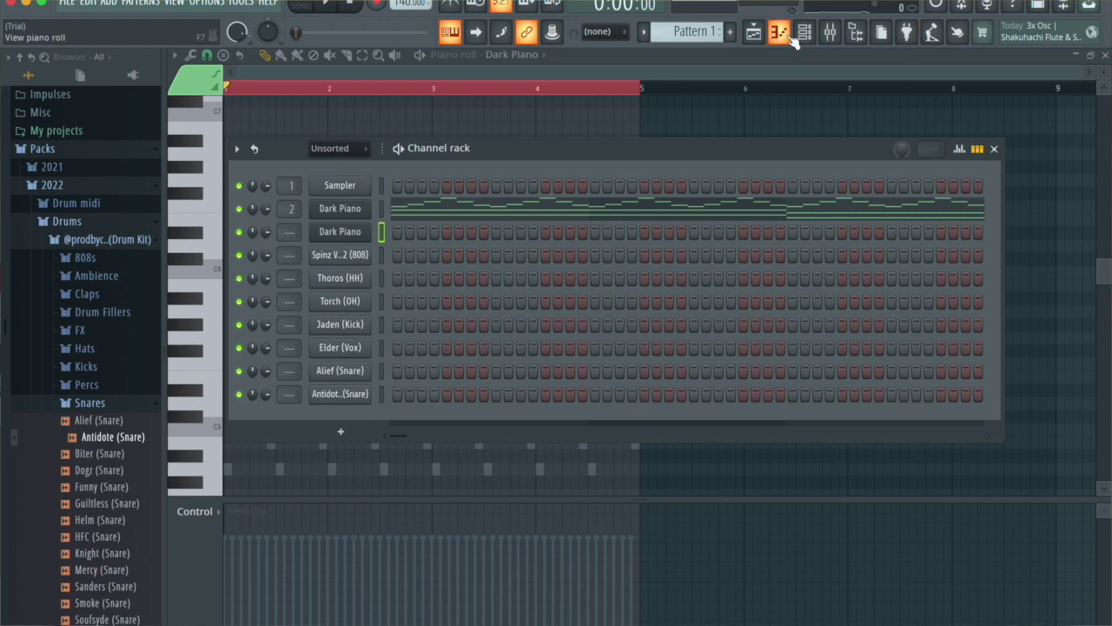
Draw a descending melody in bar 1 of the second Dark Piano channel: one-beat A5, one-beat E5 and two-beat C5.
click(791, 38)
scroll(281, 241, up, 3)
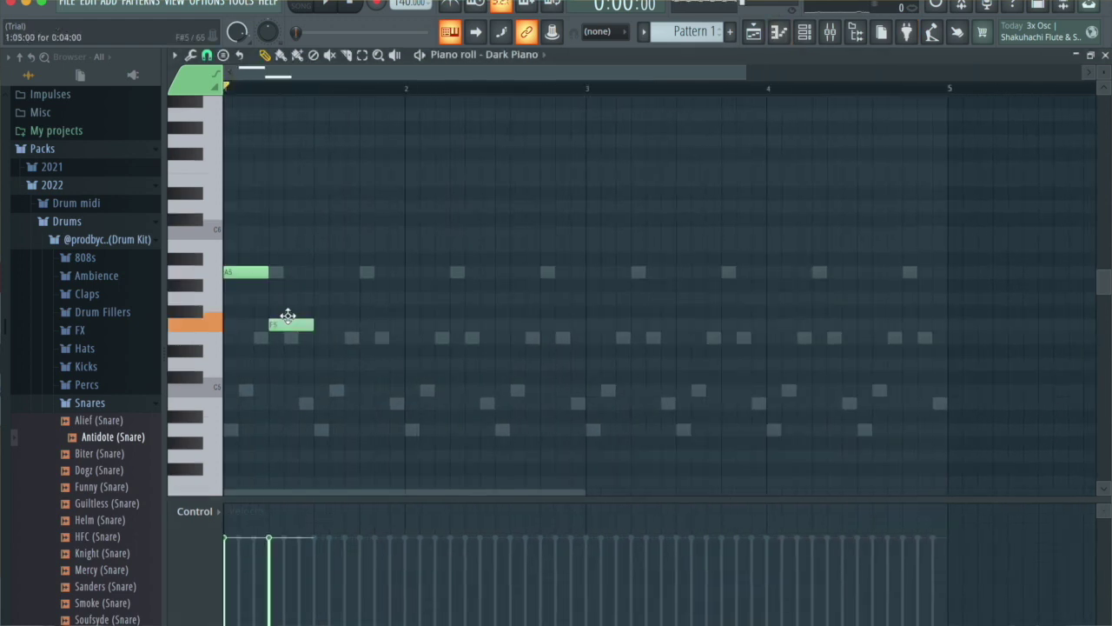
drag(287, 315, 291, 339)
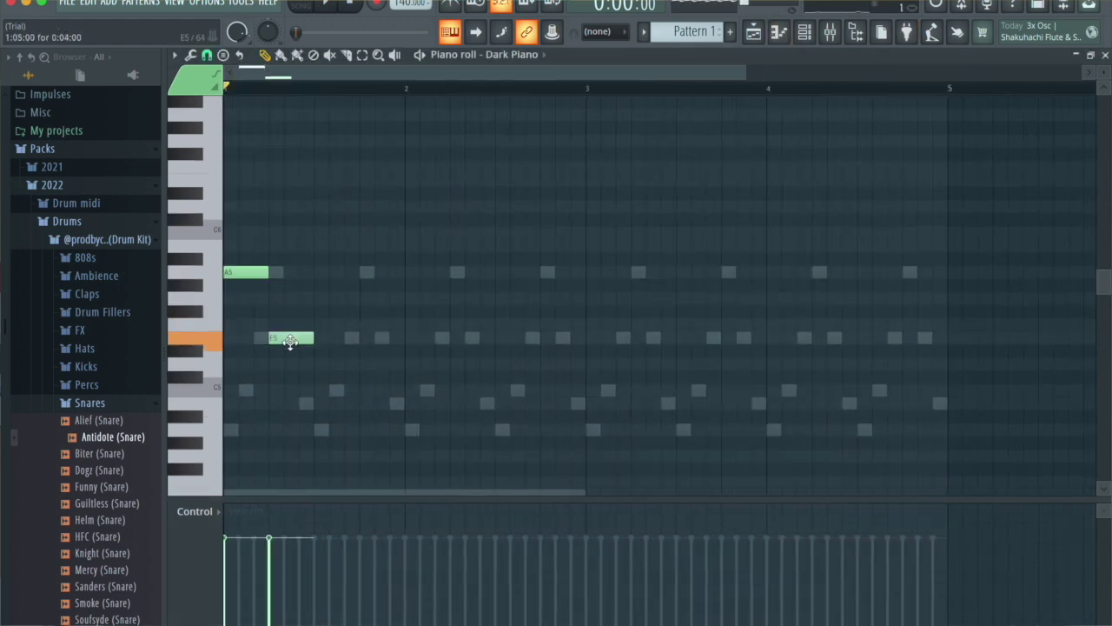
click(318, 391)
drag(358, 391, 404, 398)
Duplicate the three-note melody across bars 2 to 4.
key(ctrl+b)
key(ctrl+b)
key(ctrl+b)
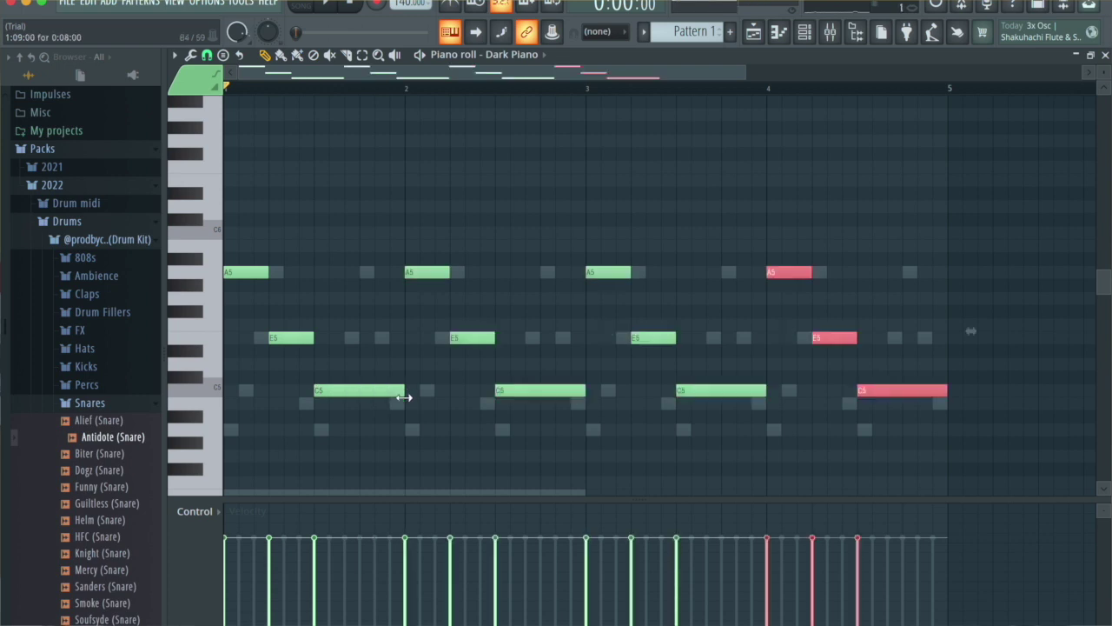
Transpose the whole second Dark Piano melody up one octave.
key(ctrl+d)
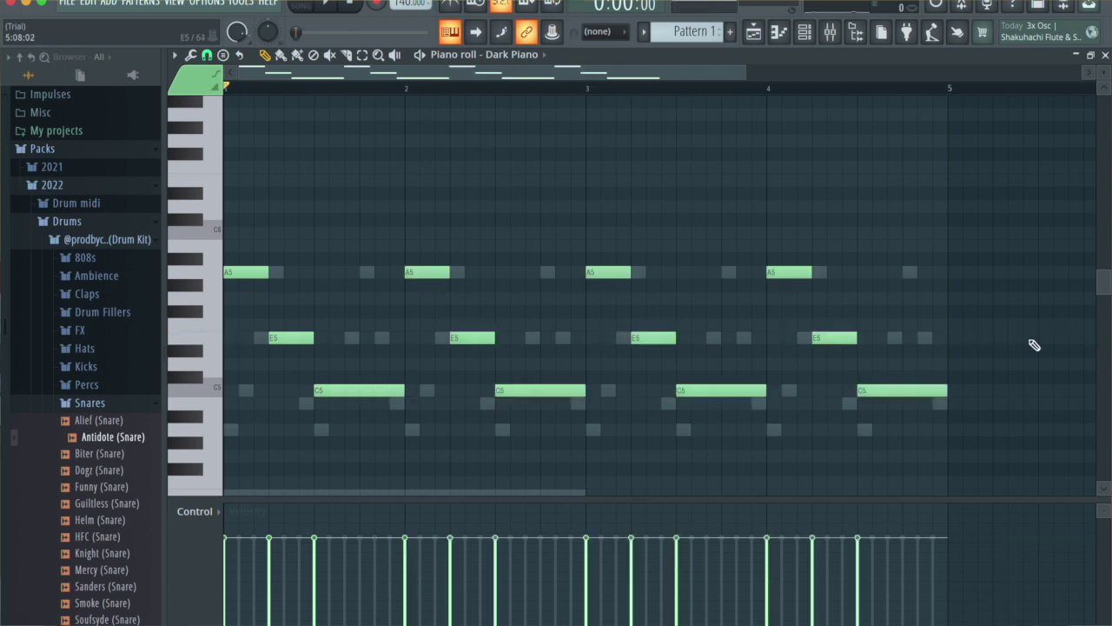
key(ctrl+Up)
Route the second Dark Piano channel to mixer track 2 and adjust its volume while the pattern plays.
key(F6)
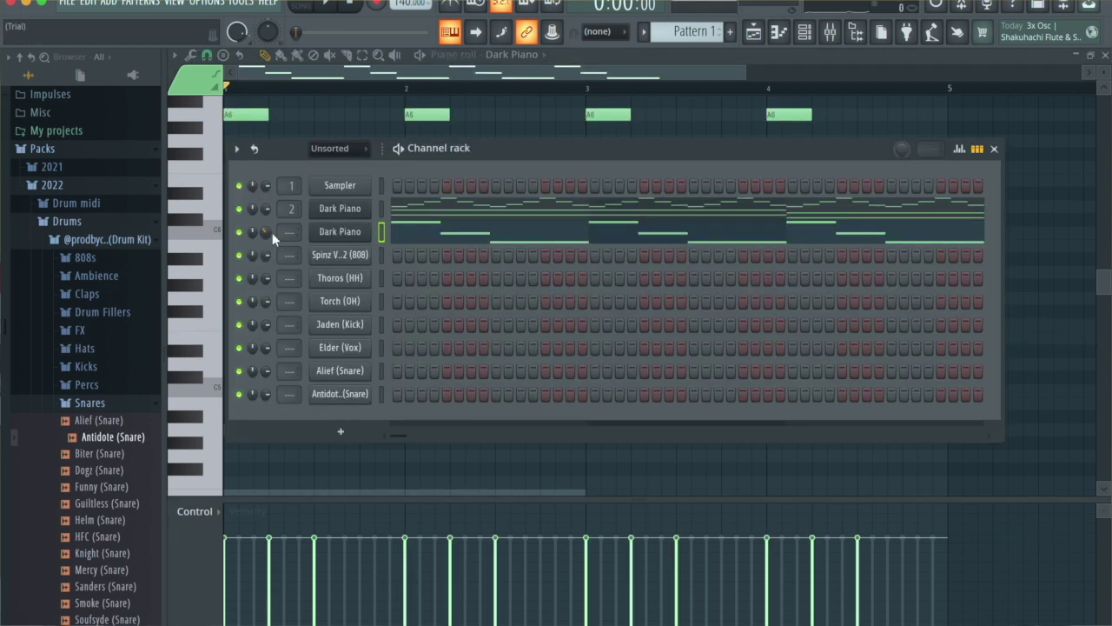
key(space)
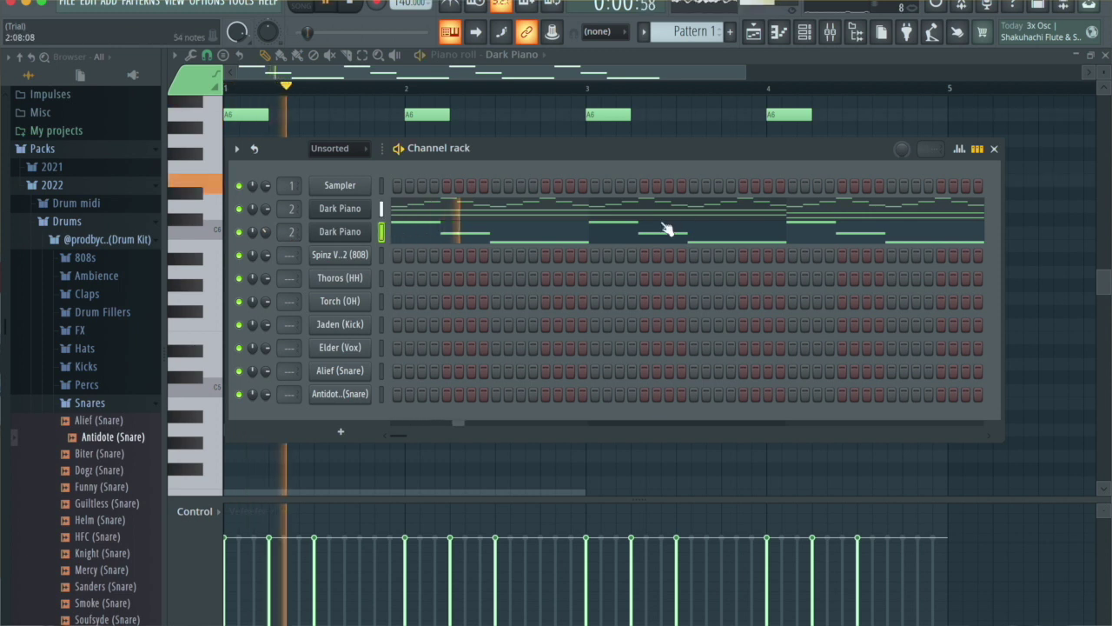
drag(267, 231, 267, 219)
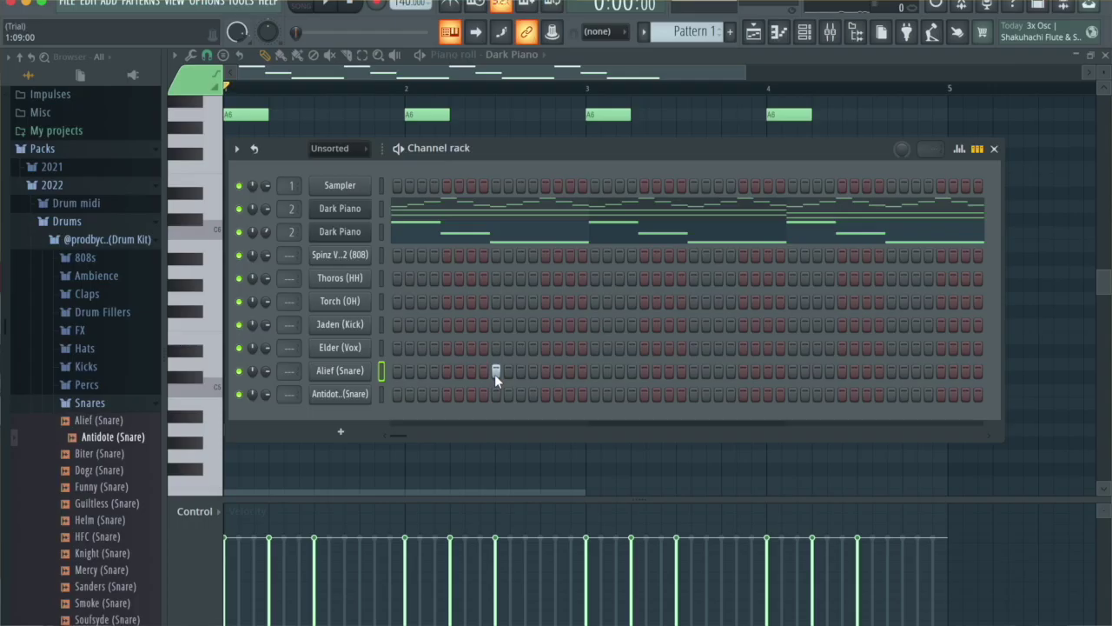
Draw short C5 notes on beat 3 of all four bars in the Alief (Snare) channel.
click(778, 32)
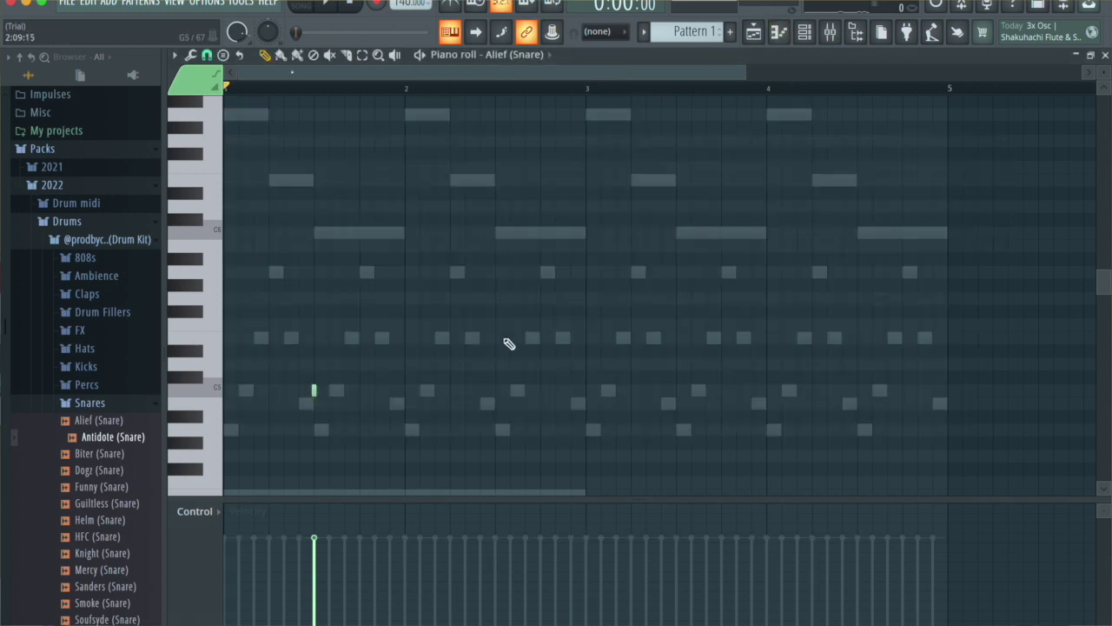
click(494, 392)
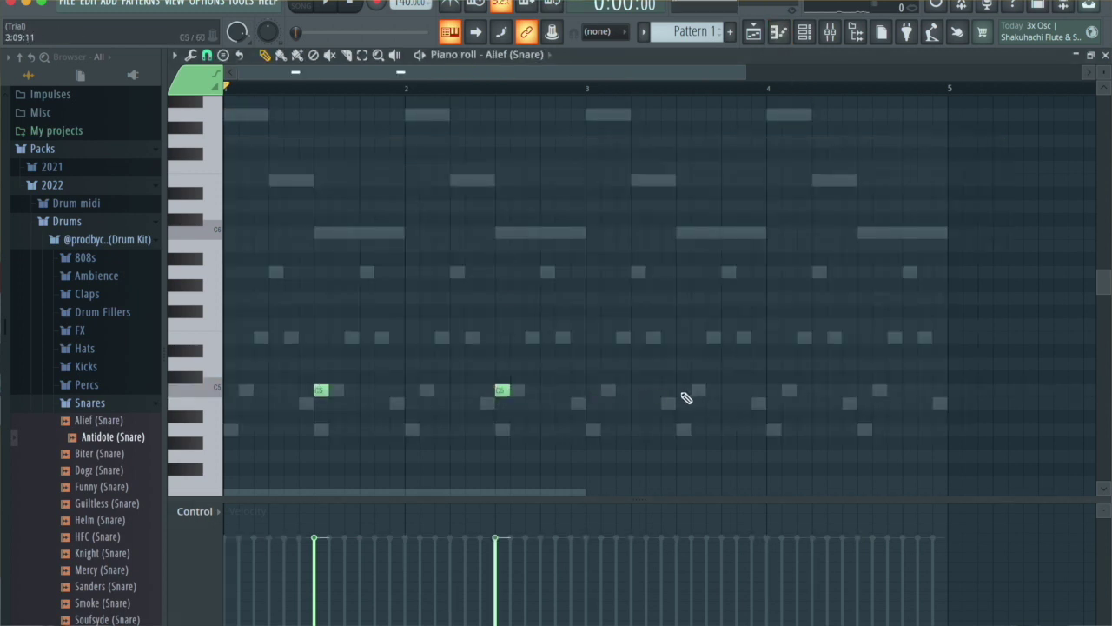
click(686, 392)
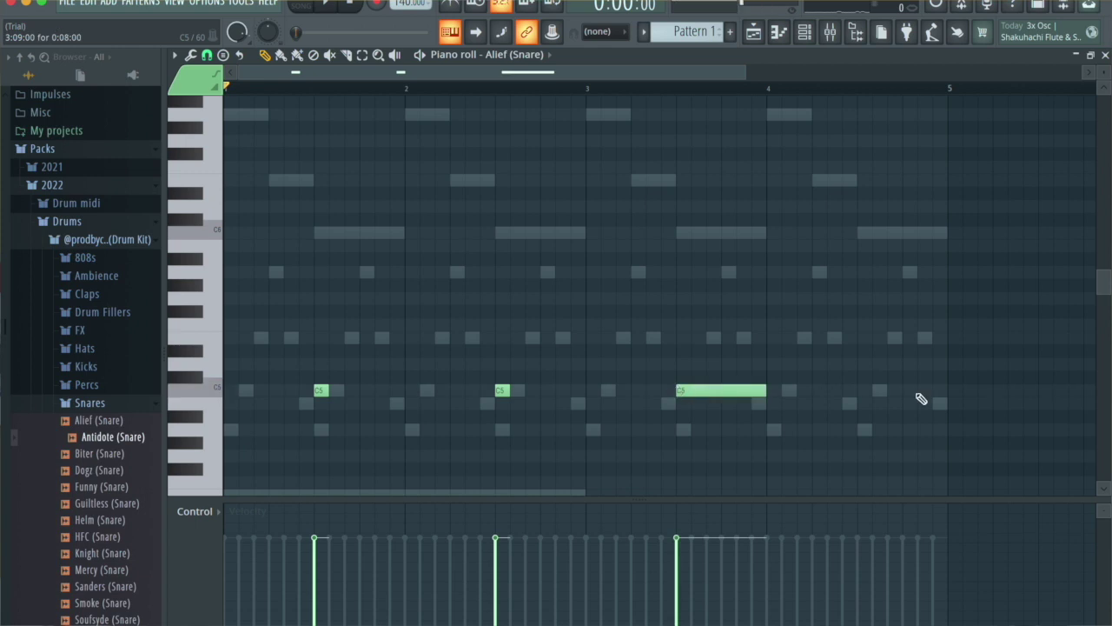
click(865, 392)
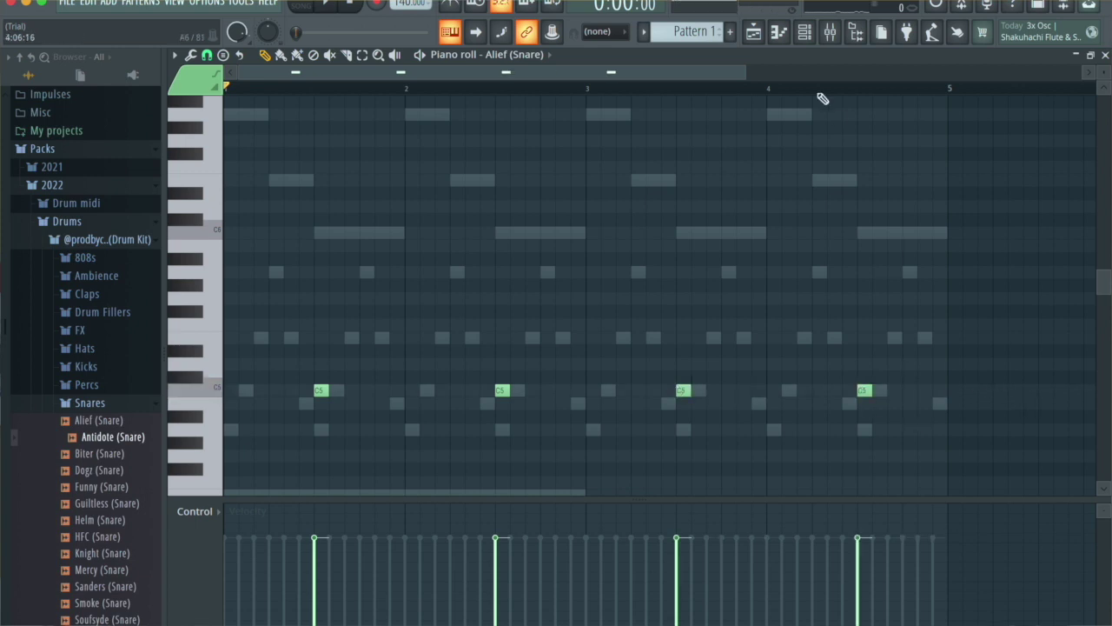
Fill every second step of the Thoros (HH) hi-hat channel.
key(F6)
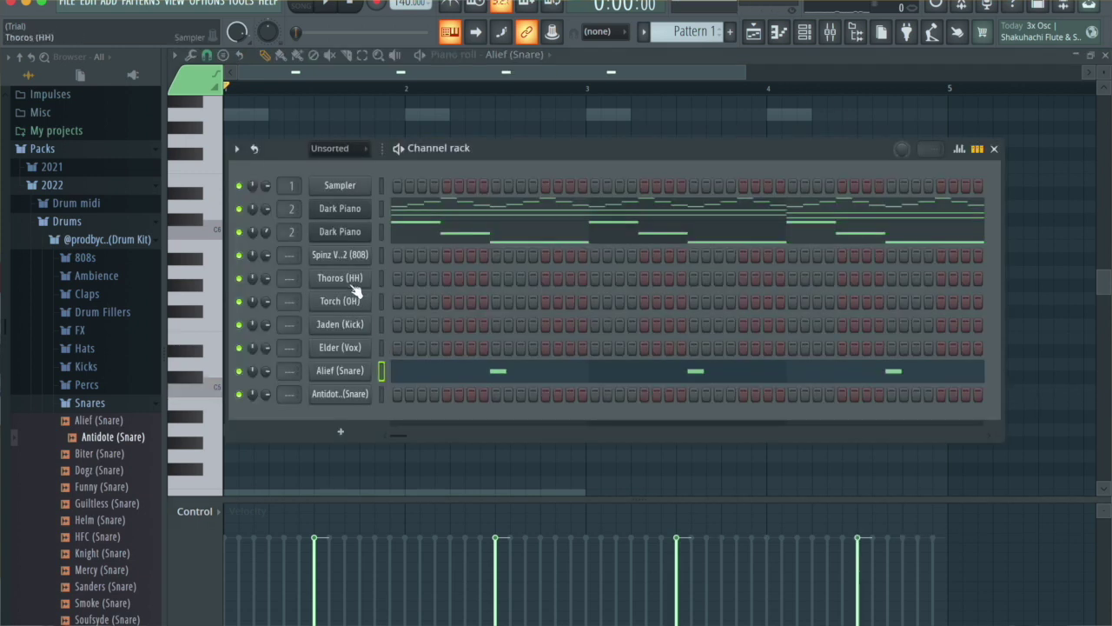
right_click(394, 277)
click(545, 332)
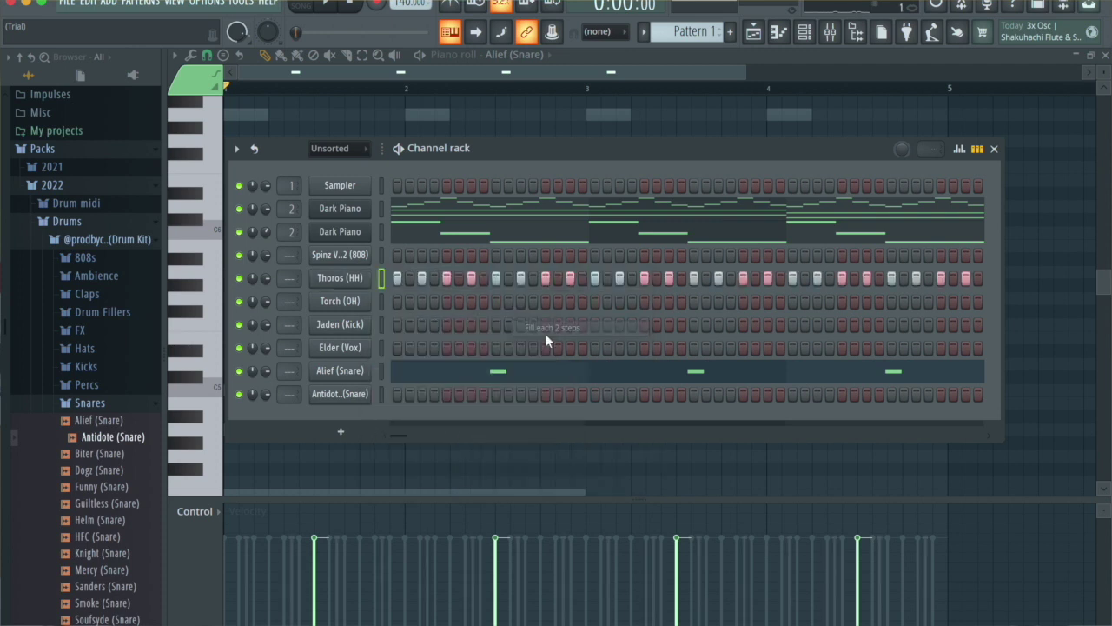
Set the snap to 1/3 step and add extra C5 hits and fast rolls to the Thoros (HH) pattern across the four bars.
key(F6)
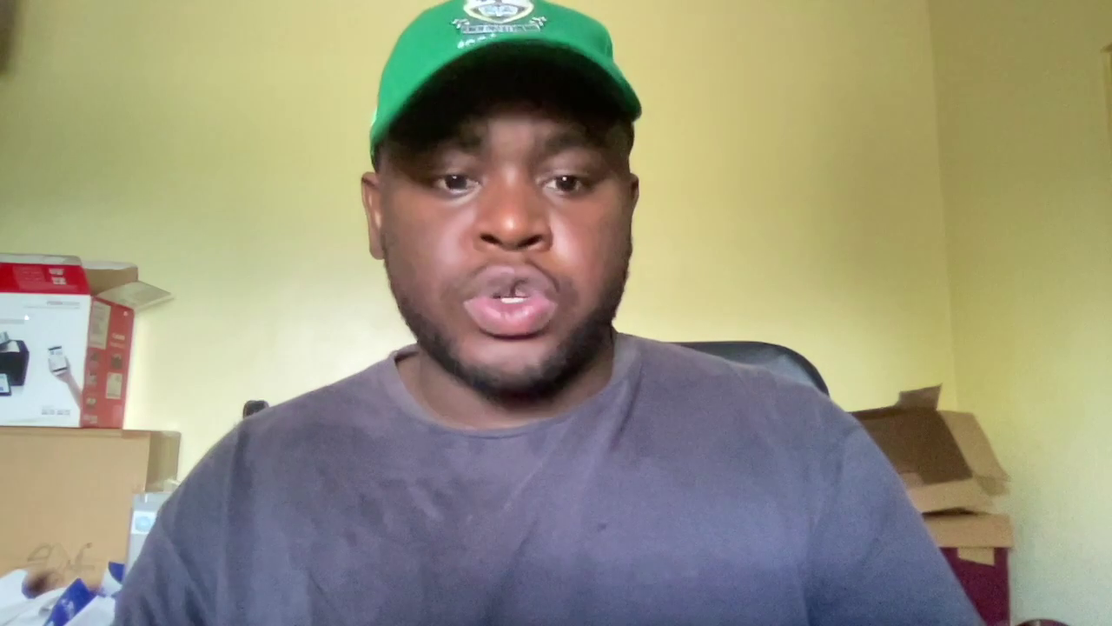
click(207, 54)
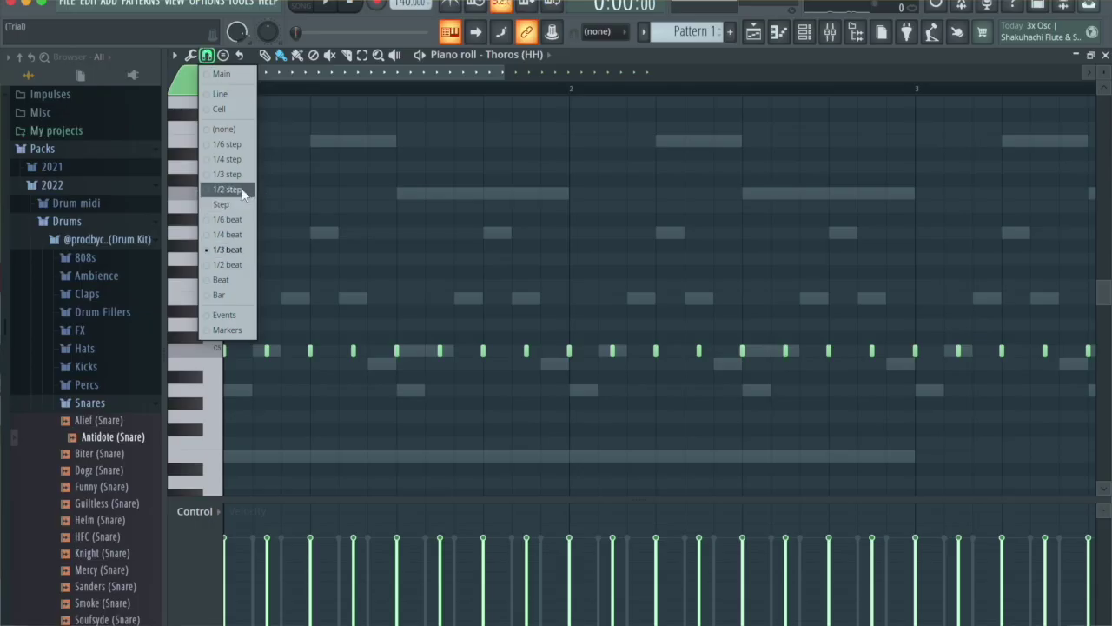
click(240, 175)
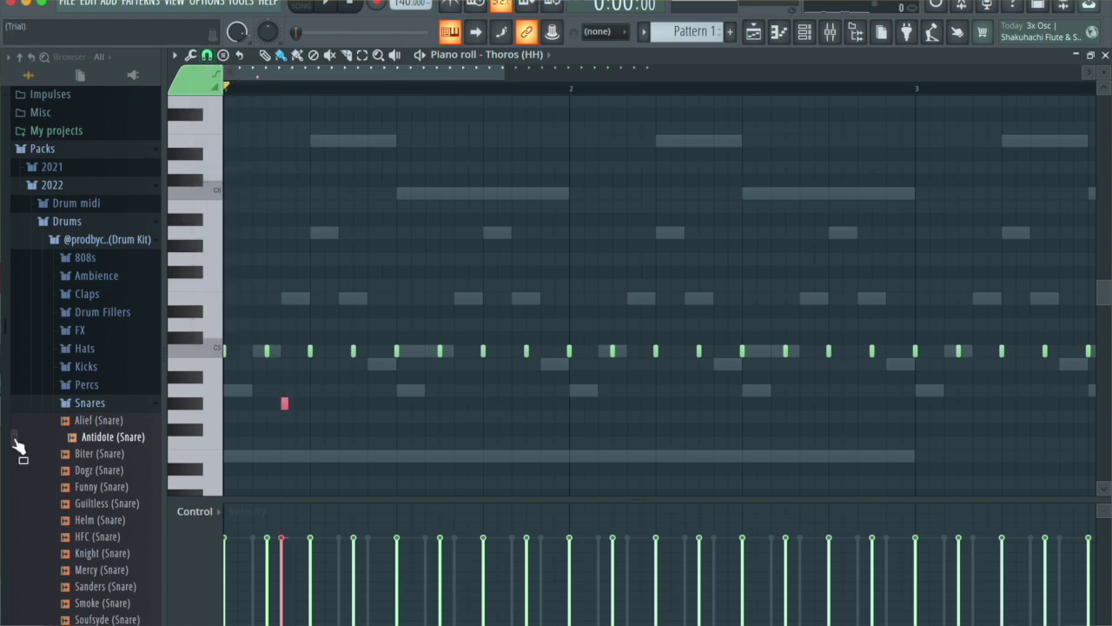
scroll(654, 363, right, 1)
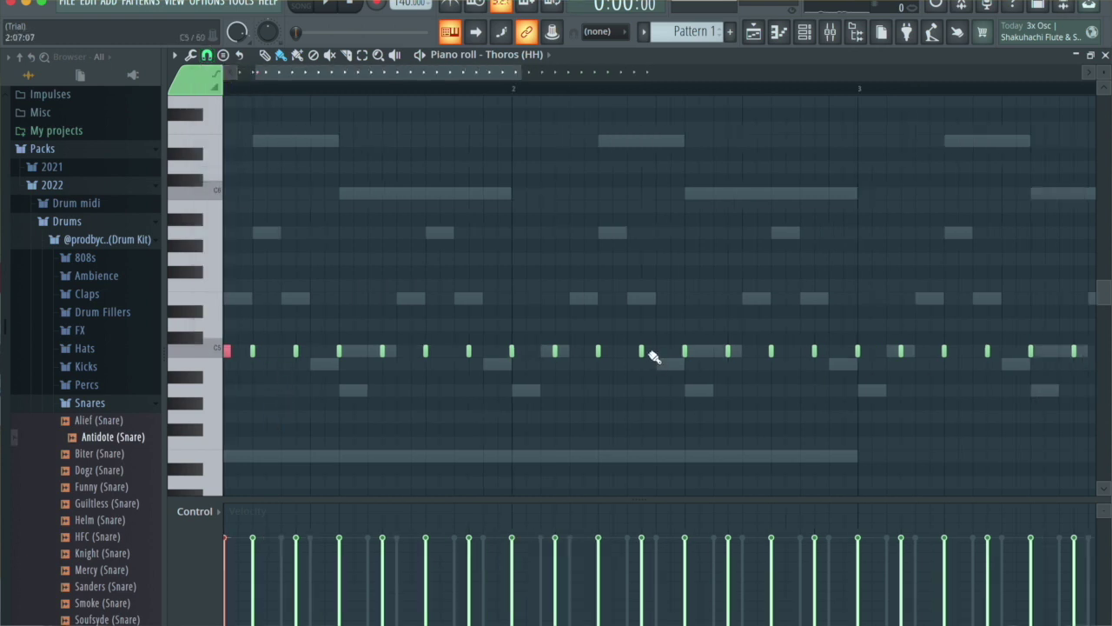
scroll(782, 357, right, 2)
click(834, 350)
scroll(912, 382, right, 6)
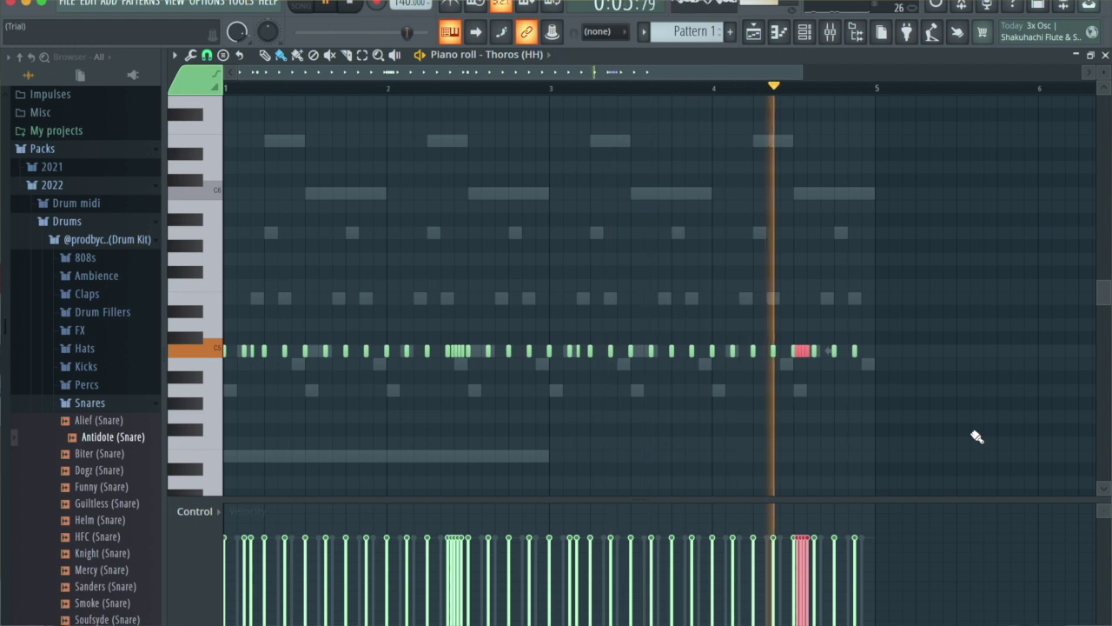
key(space)
Move the snare notes from Alief (Snare) to Antidote (Snare) and shorten the Antidote sample's length to 69%.
key(F6)
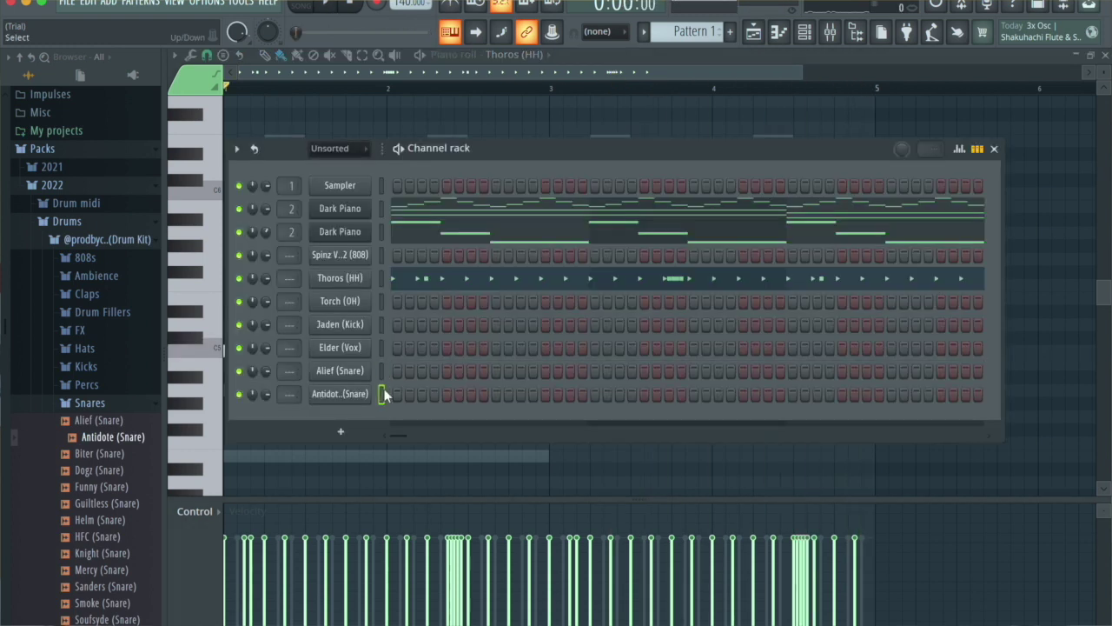
key(ctrl+v)
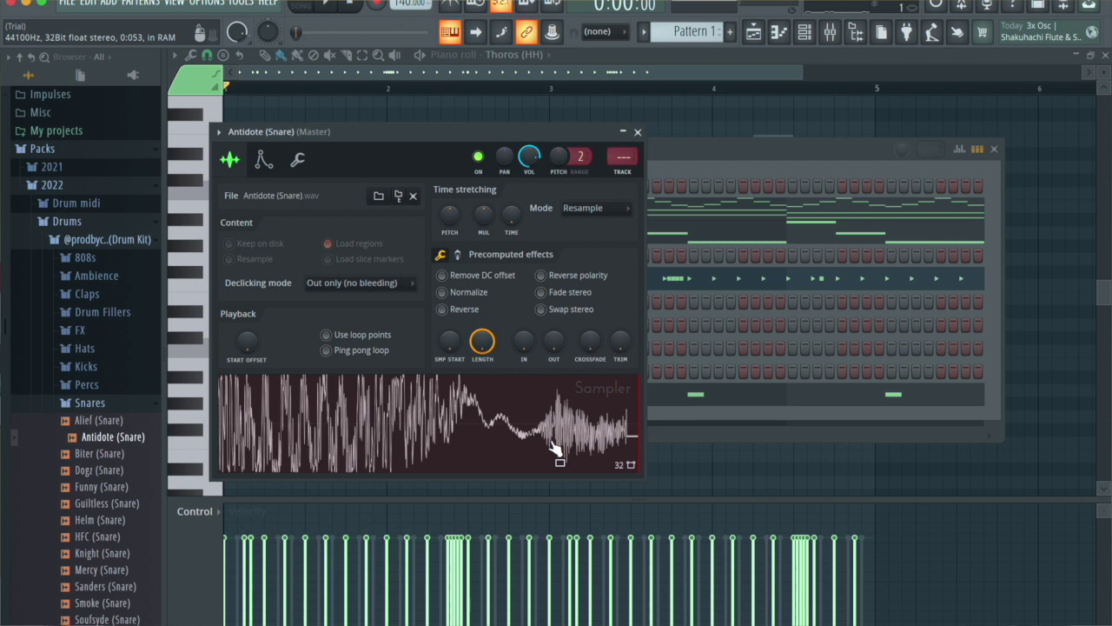
drag(483, 342, 482, 375)
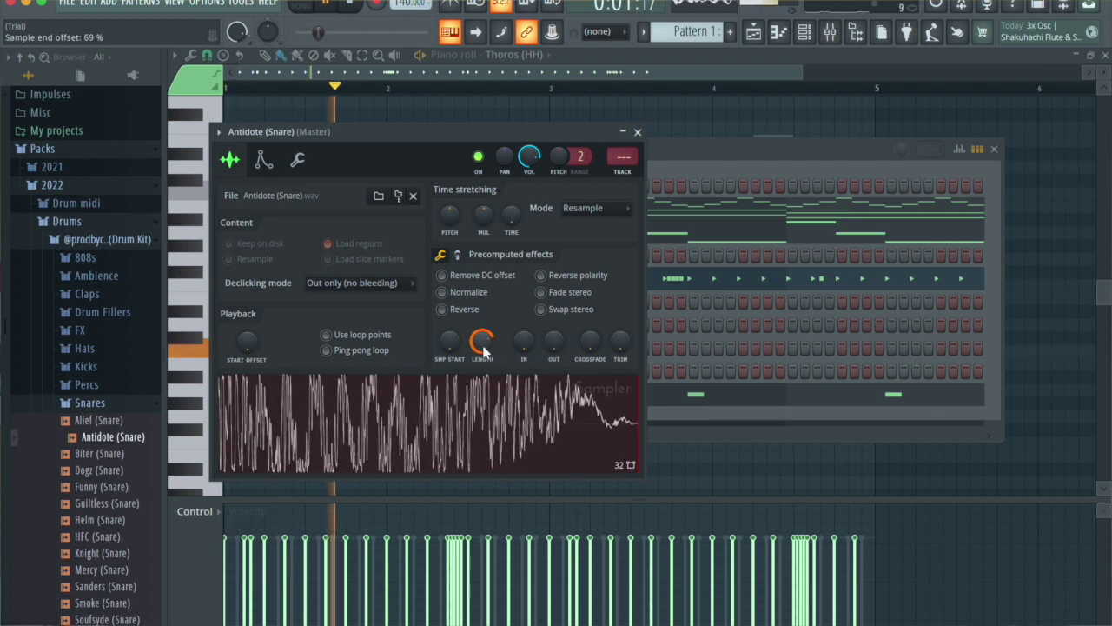
click(637, 132)
key(space)
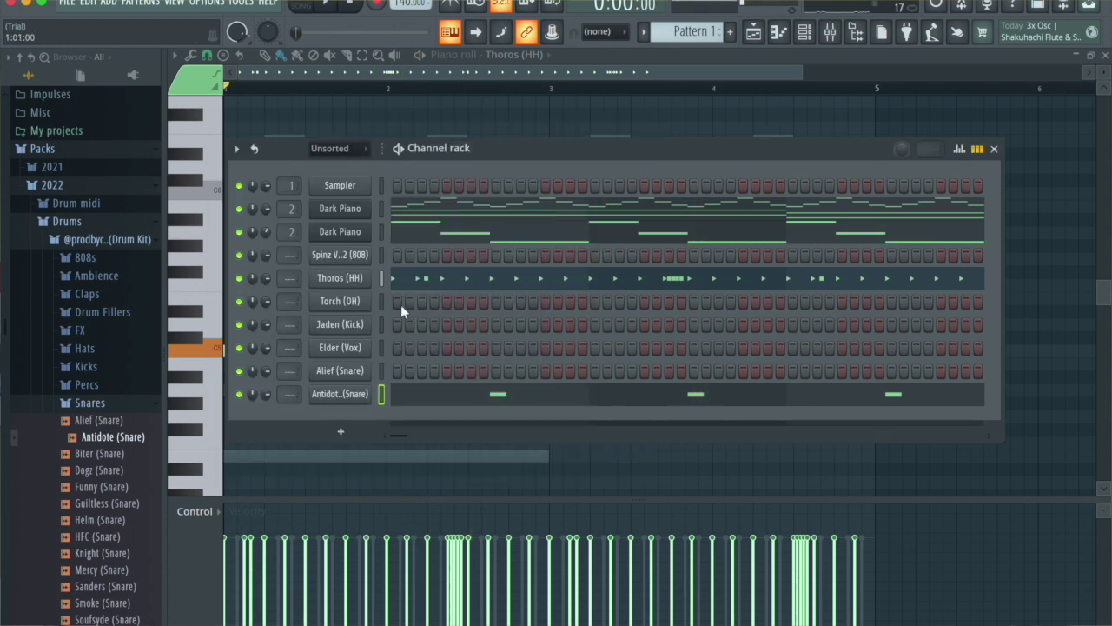
Place Torch (OH) hits on steps 1 and 13 of bar 1 and repeat them in bar 3.
click(543, 303)
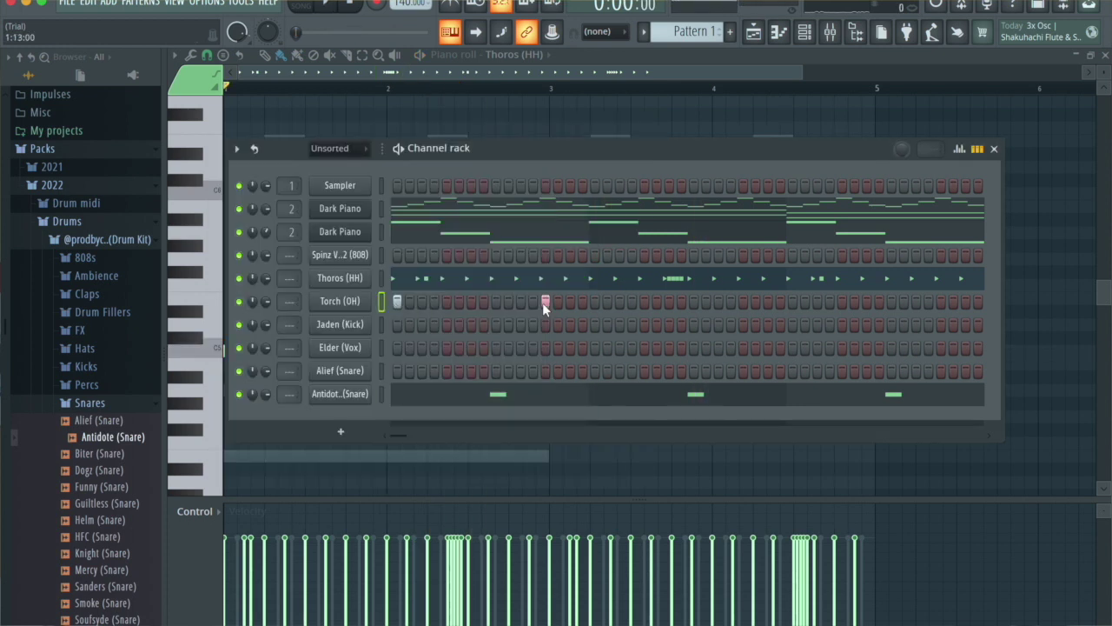
key(F7)
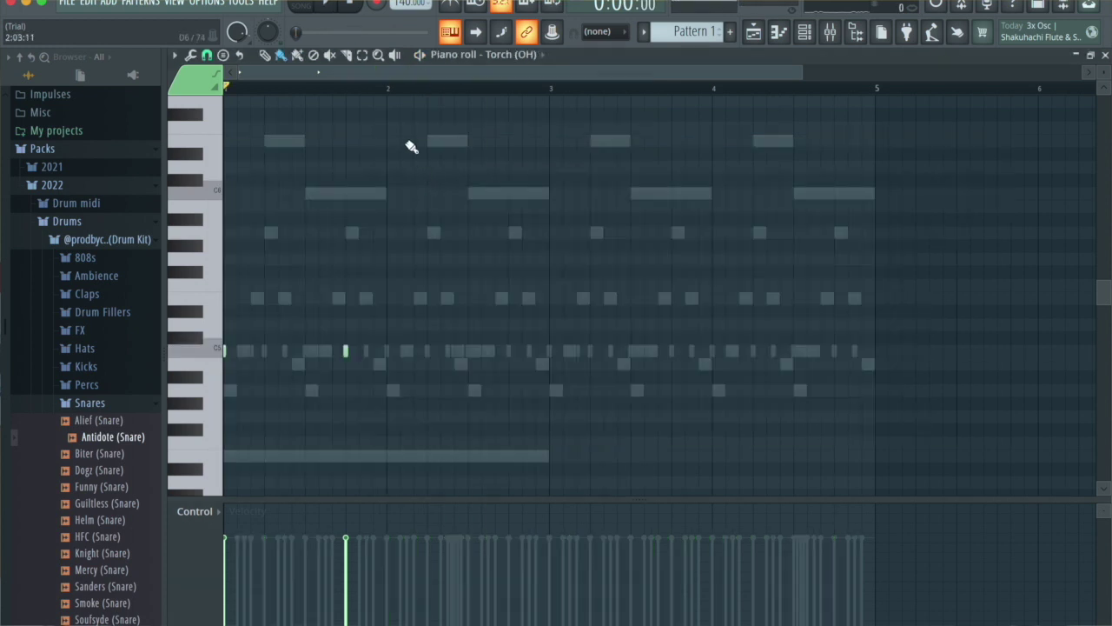
click(551, 90)
key(F6)
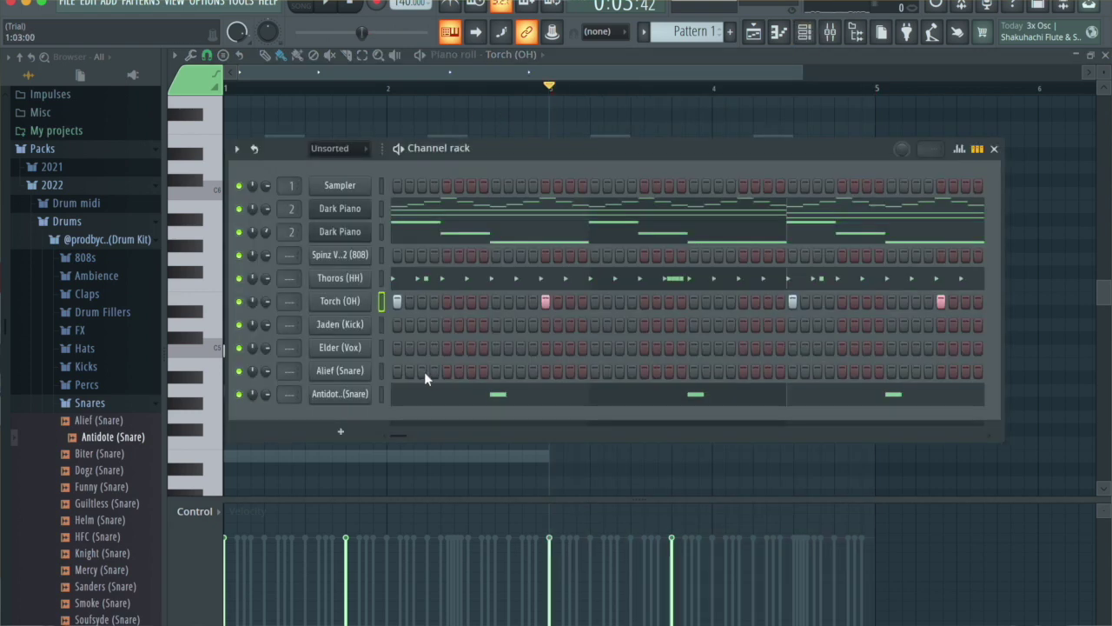
Add Alief (Snare) C5 hits on step 3 of bars 1, 2 and 4 and on step 15 of bar 3.
click(421, 371)
key(F7)
scroll(381, 364, up, 3)
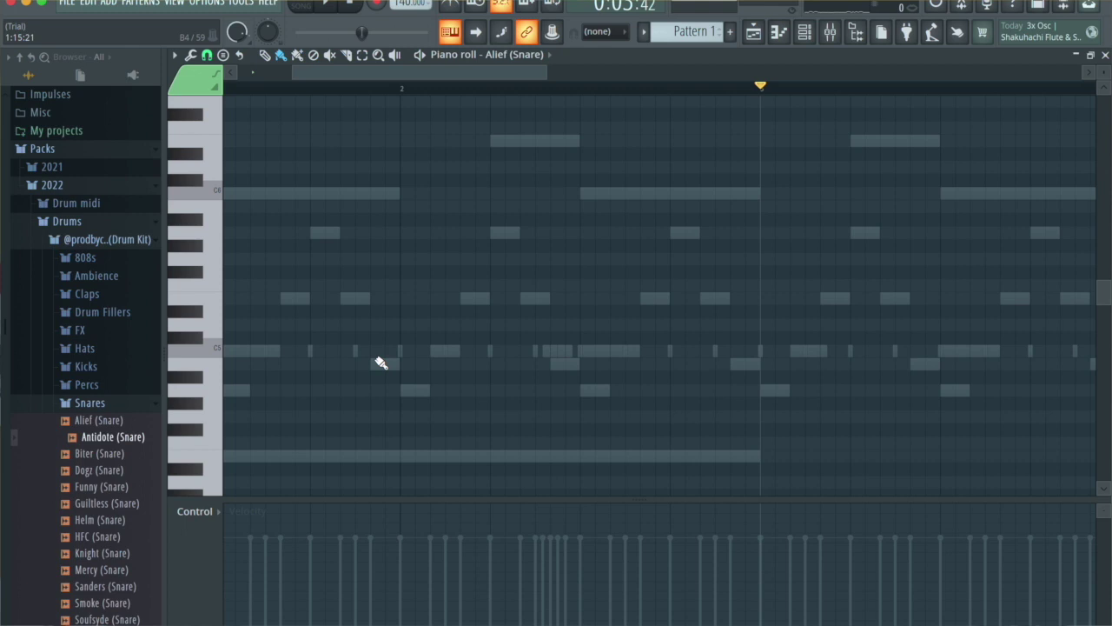
key(space)
scroll(464, 408, down, 3)
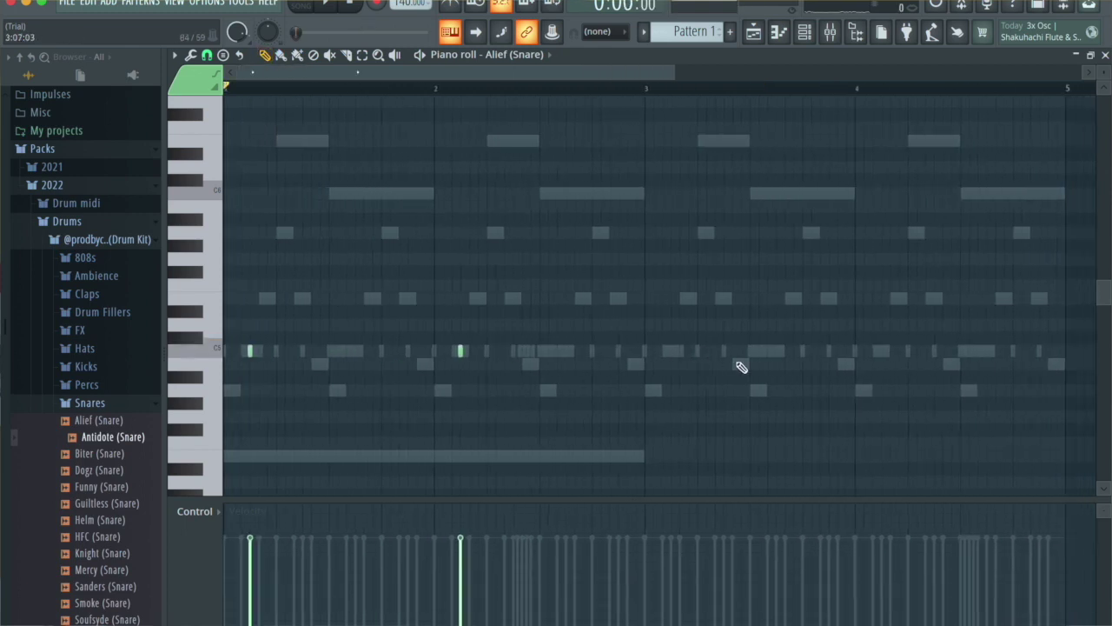
scroll(861, 373, up, 2)
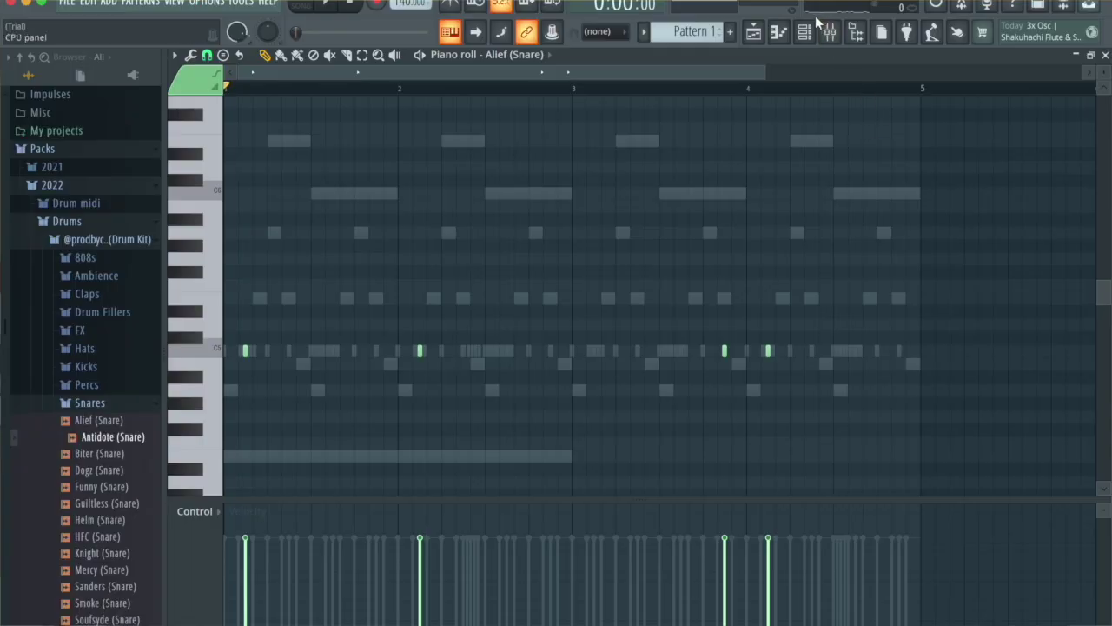
Browse the Snare folder of My 2022 pack for another drum sample.
click(808, 28)
key(space)
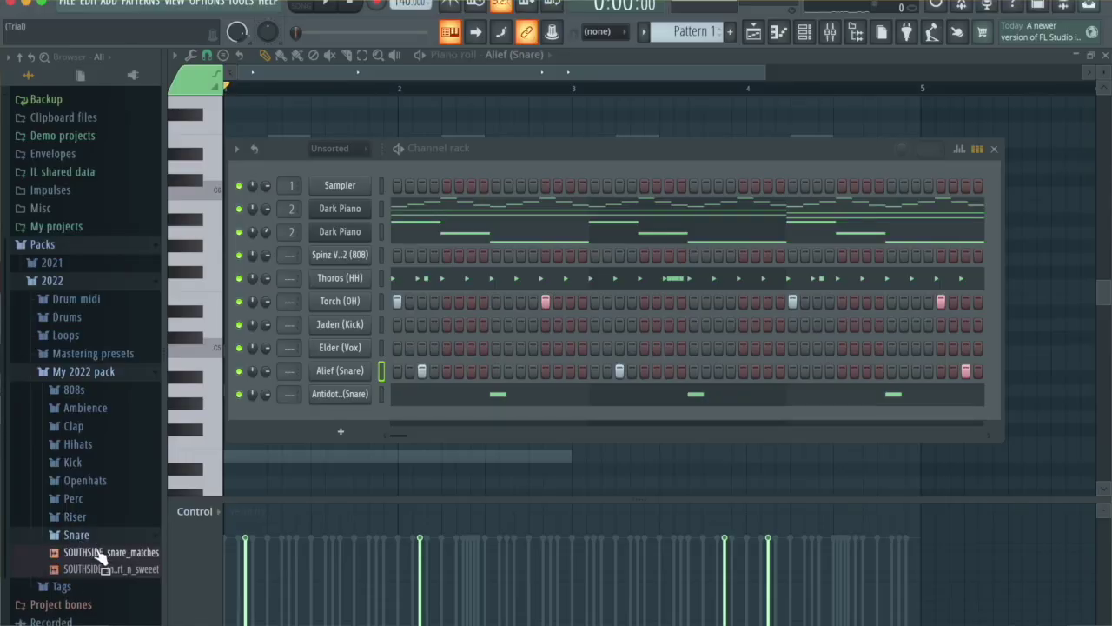
scroll(105, 553, down, 3)
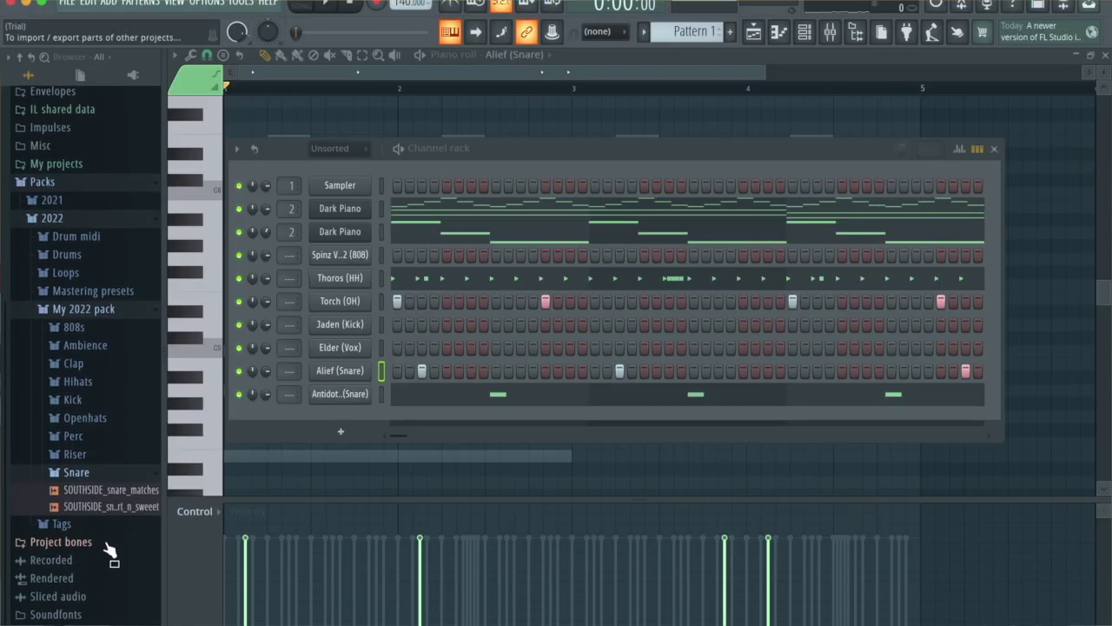